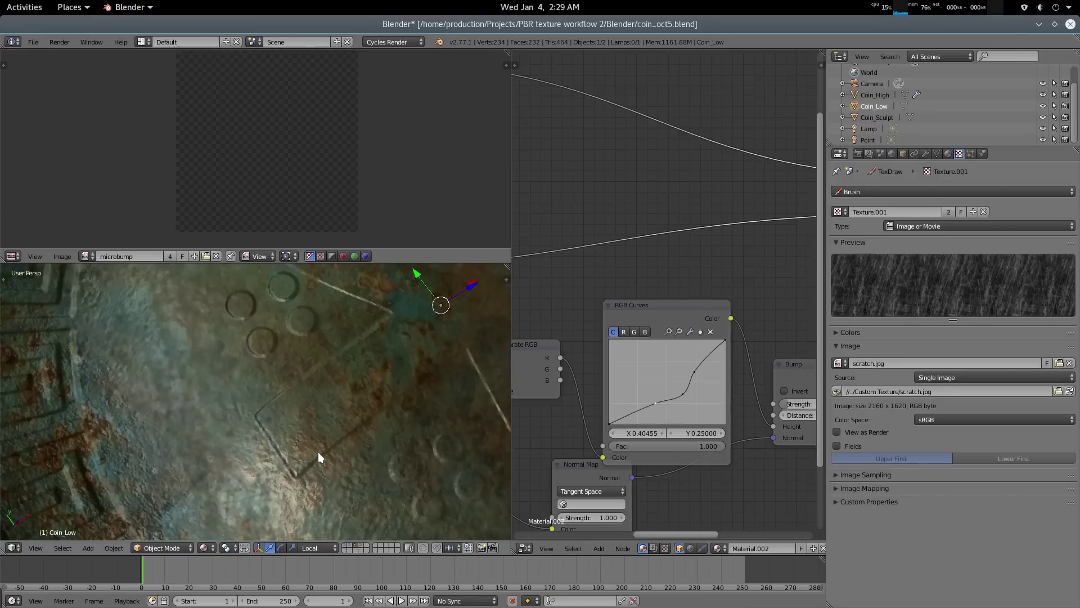
Bring the Unreal camera close to the coin edge and orbit Blender's rendered coin.
scroll(318, 451, "down", 3)
scroll(333, 430, "down", 3)
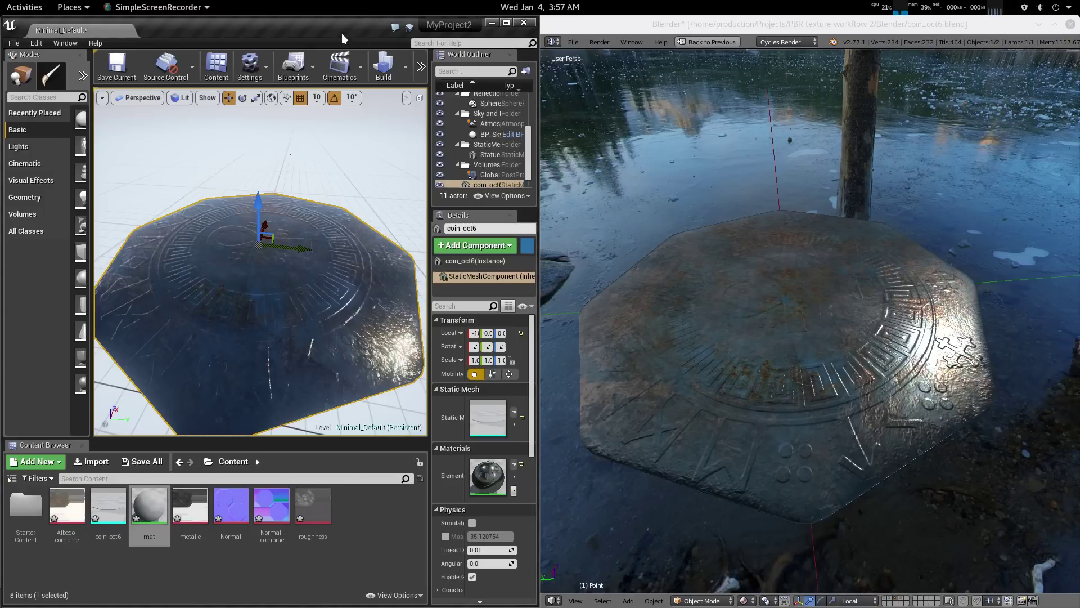
left_click(342, 32)
right_click_drag(259, 259, 265, 175)
middle_click_drag(797, 316, 777, 371)
Pitch the Unreal camera toward the sky, reframe the coin with F, and turn across its close-up.
left_click(298, 360)
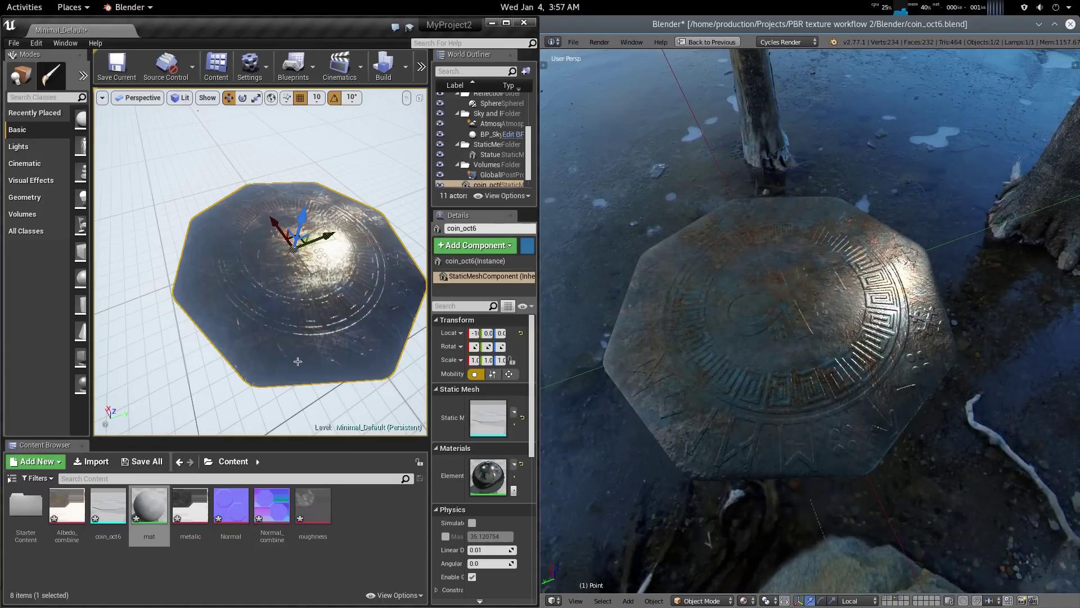
right_click_drag(307, 225, 307, 169)
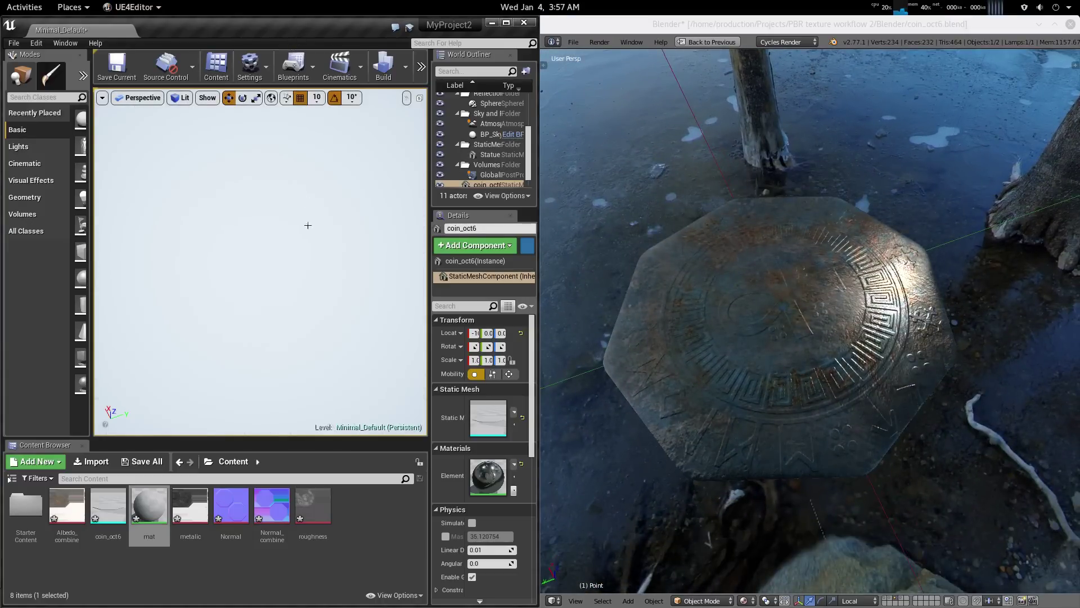
key("f")
scroll(289, 236, "up", 5)
scroll(313, 244, "down", 3)
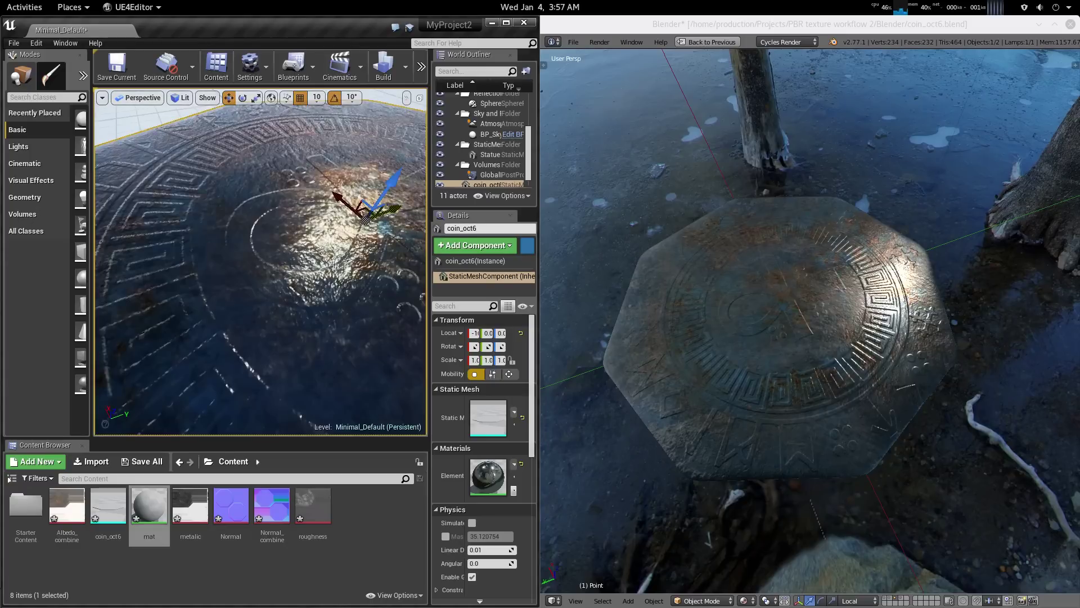
mouse_move(334, 263)
right_mouse_down()
mouse_move(366, 261)
mouse_move(343, 265)
right_mouse_up()
Frame the whole coin in Unreal, then switch Firefox to the PBR chart tab.
key("f")
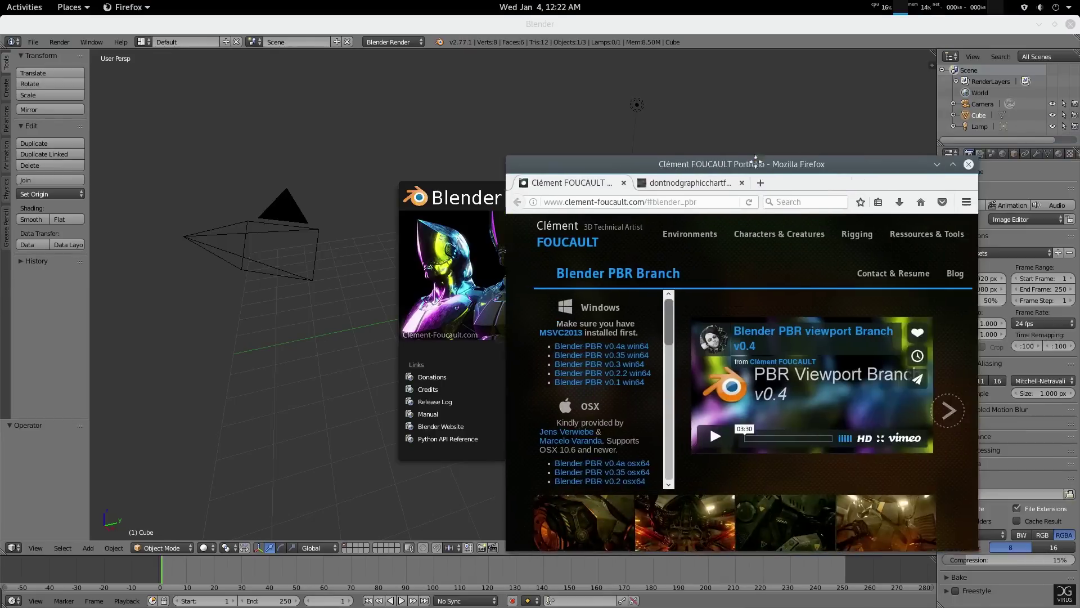
left_click_drag(768, 167, 758, 166)
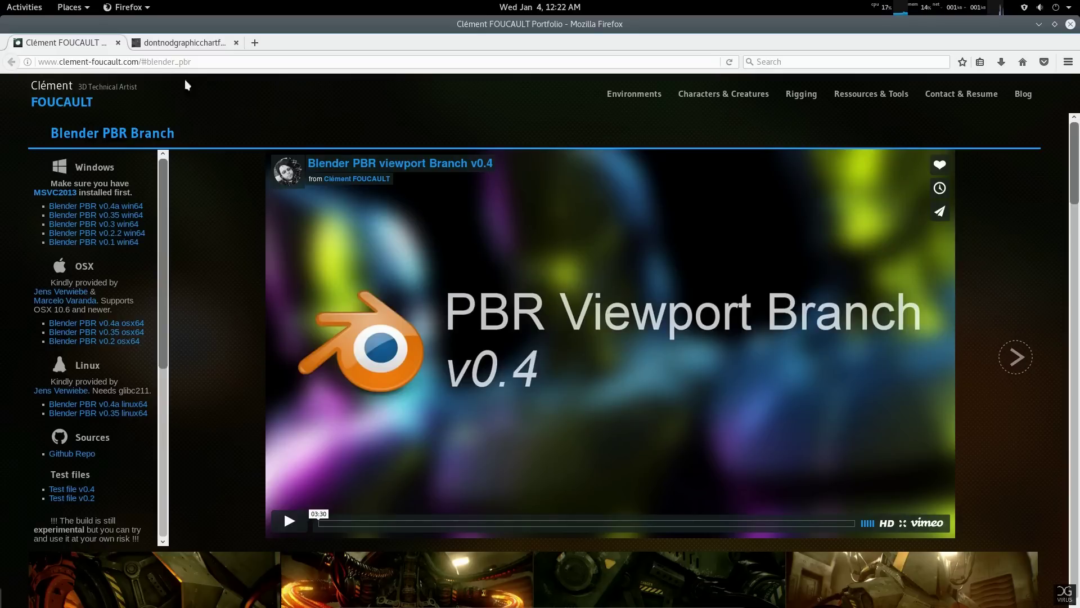
left_click(202, 44)
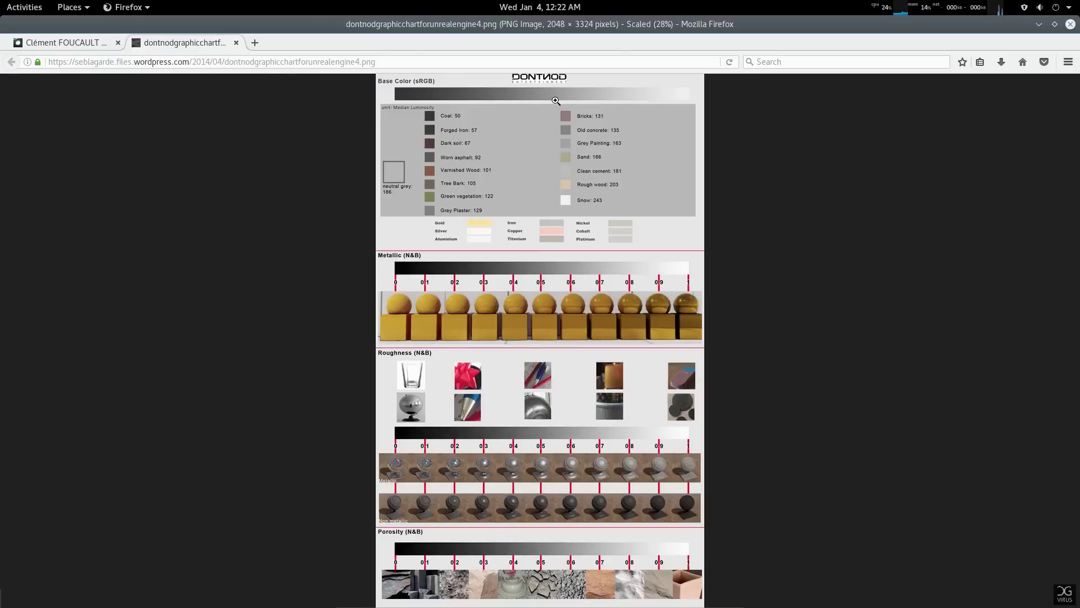
Toggle the DONTNOD PBR chart between full size and fit, then move Firefox aside.
left_click(556, 101)
left_click(515, 214)
left_click(550, 180)
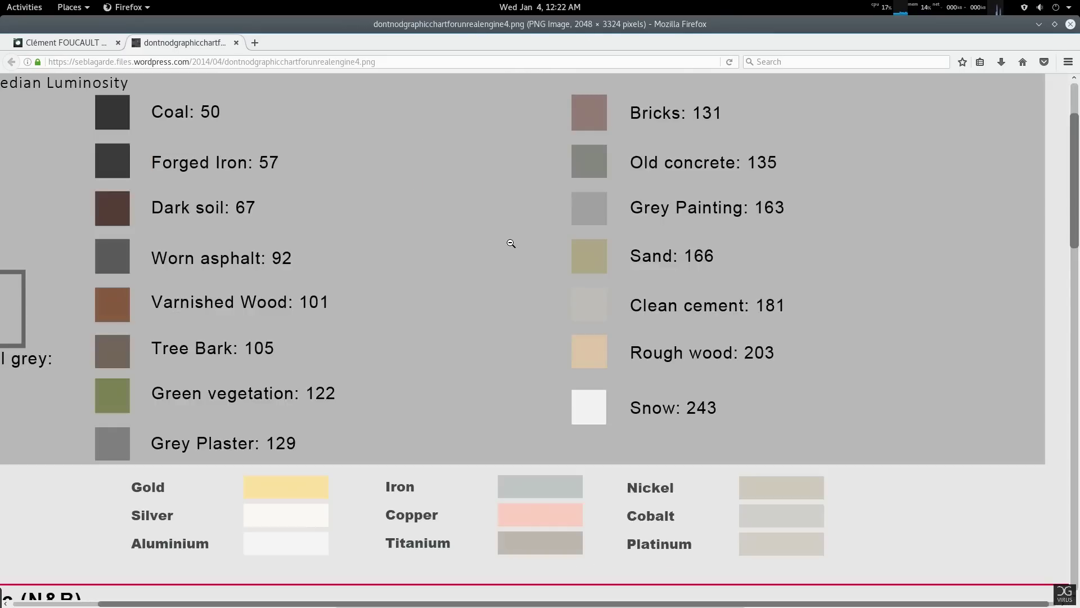
left_click(511, 243)
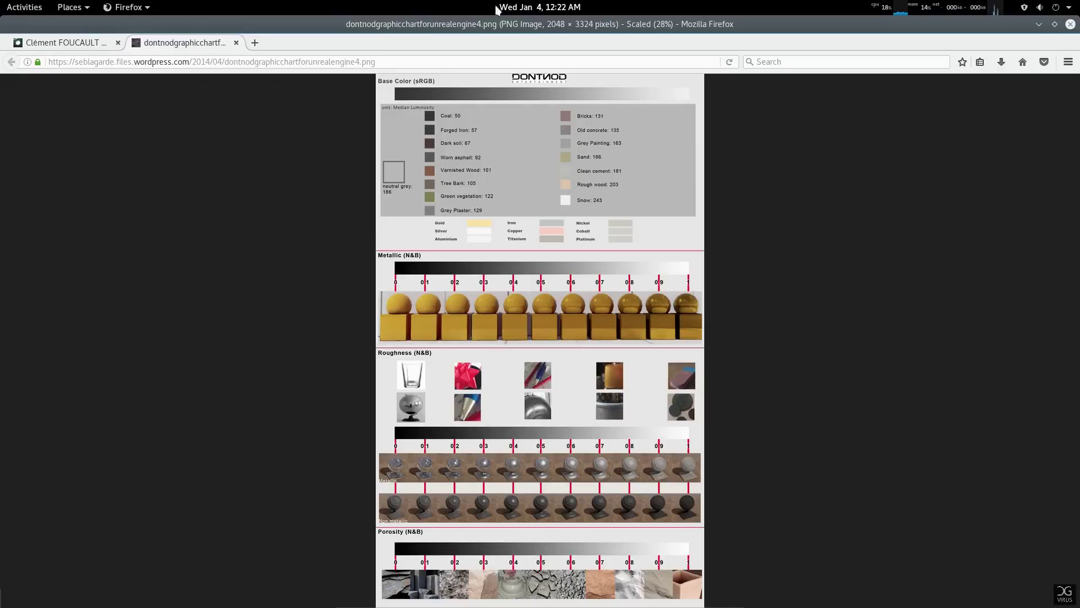
left_click_drag(489, 27, 1079, 96)
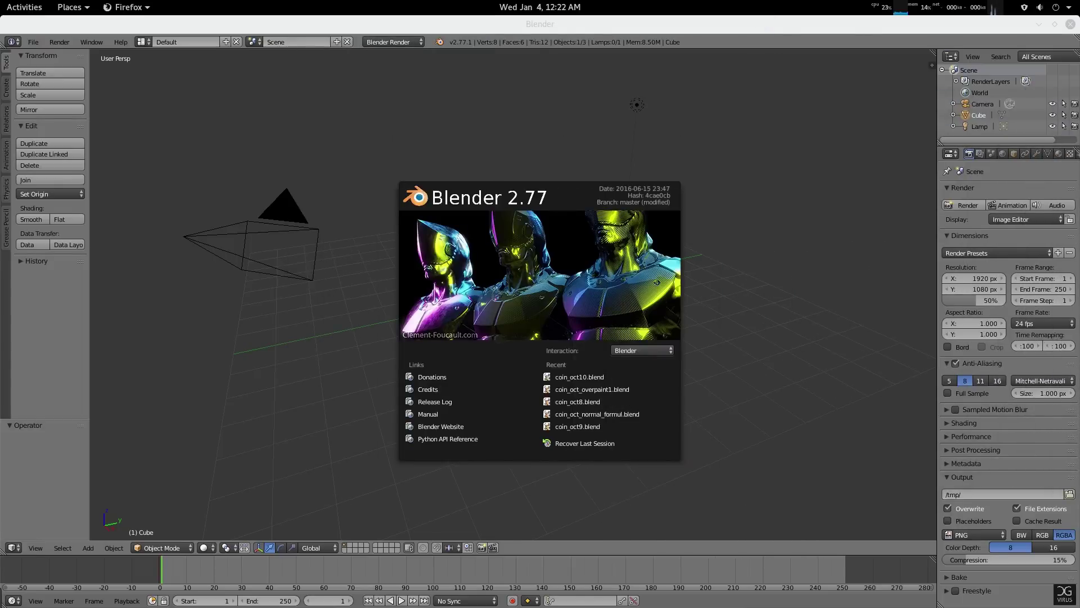
Focus the Blender window and dismiss the splash screen.
left_click(564, 31)
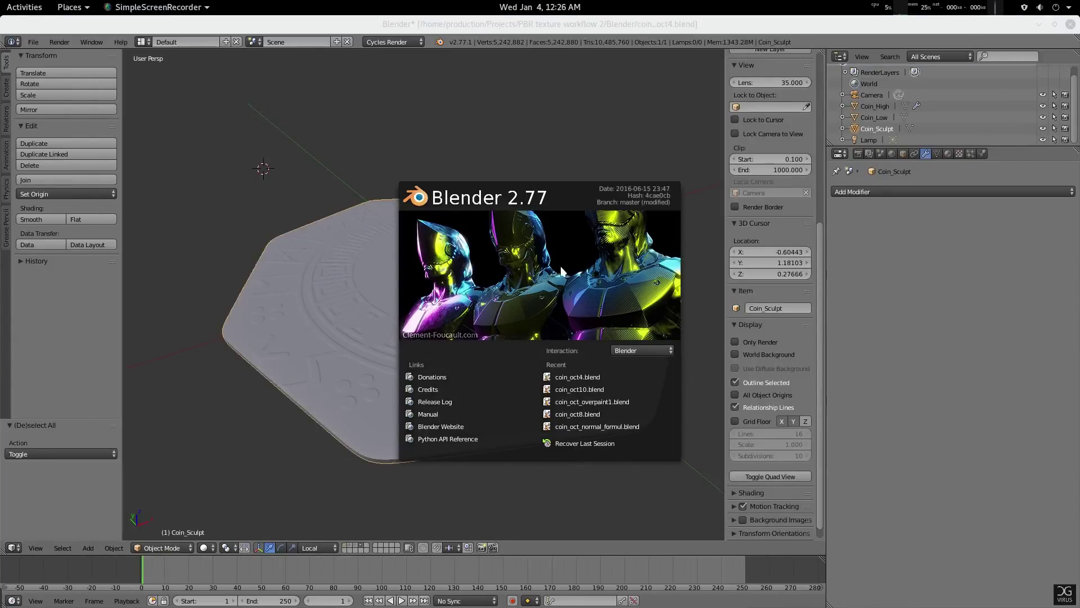
left_click(485, 26)
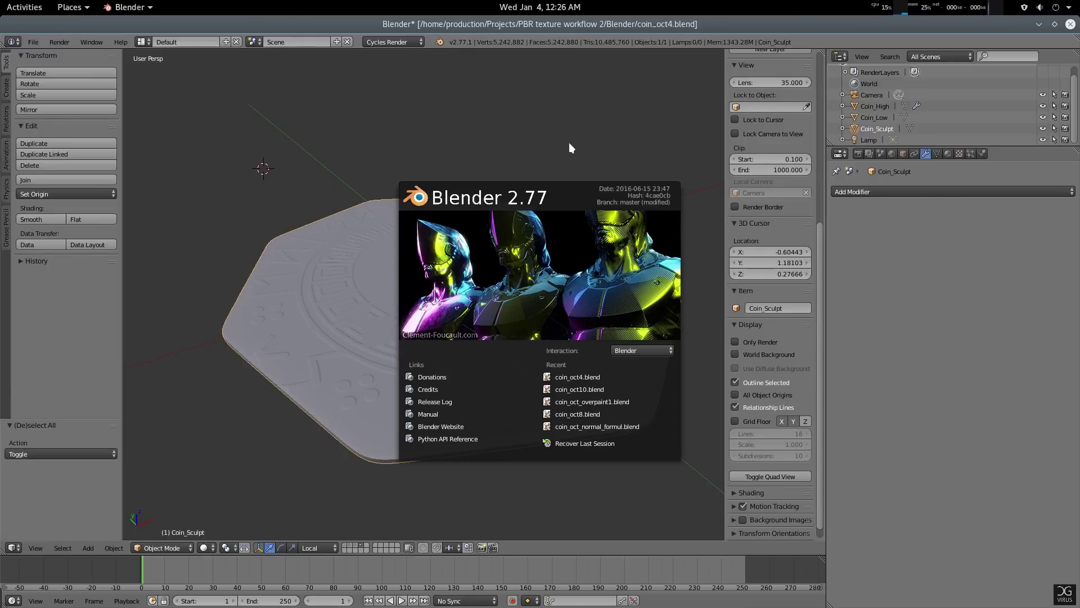
middle_click_drag(304, 313, 345, 285)
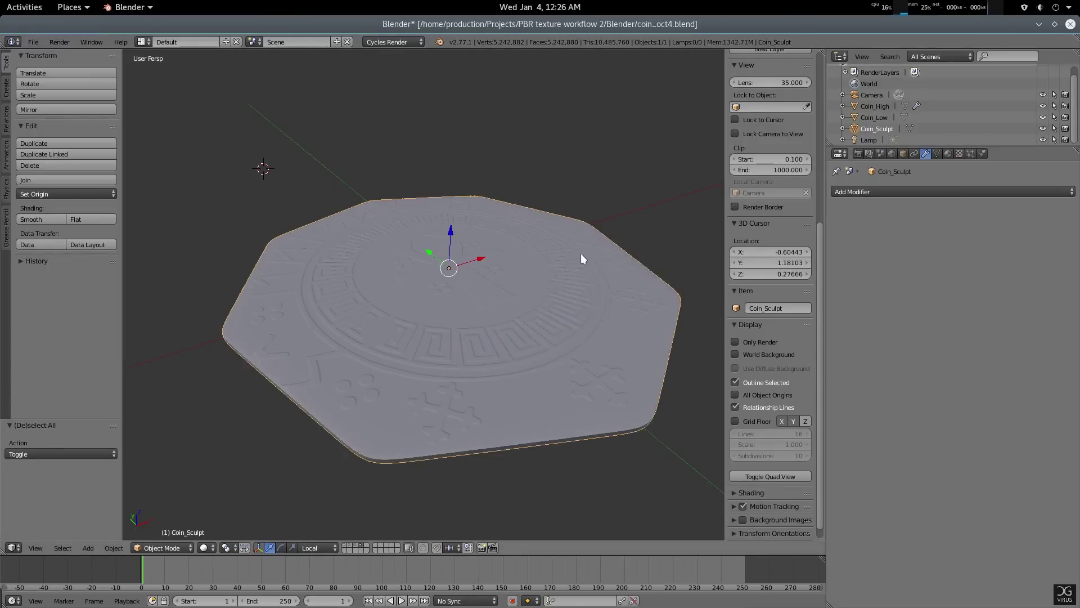
Orbit to see the octagonal coin face-on, then show the low-poly coin's layer.
middle_click_drag(581, 253, 438, 190)
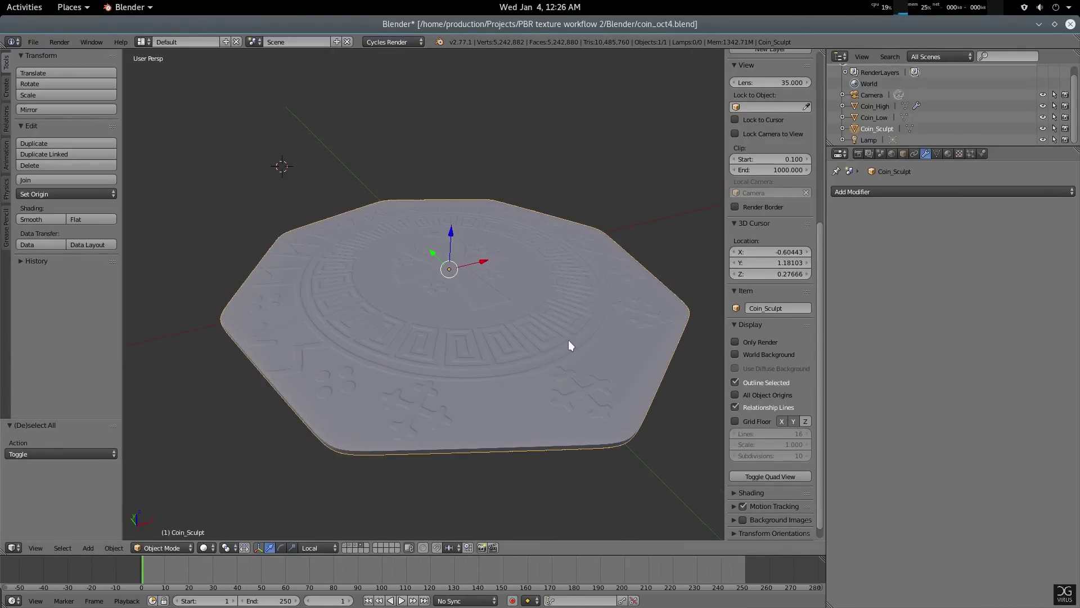
middle_click_drag(562, 340, 426, 456)
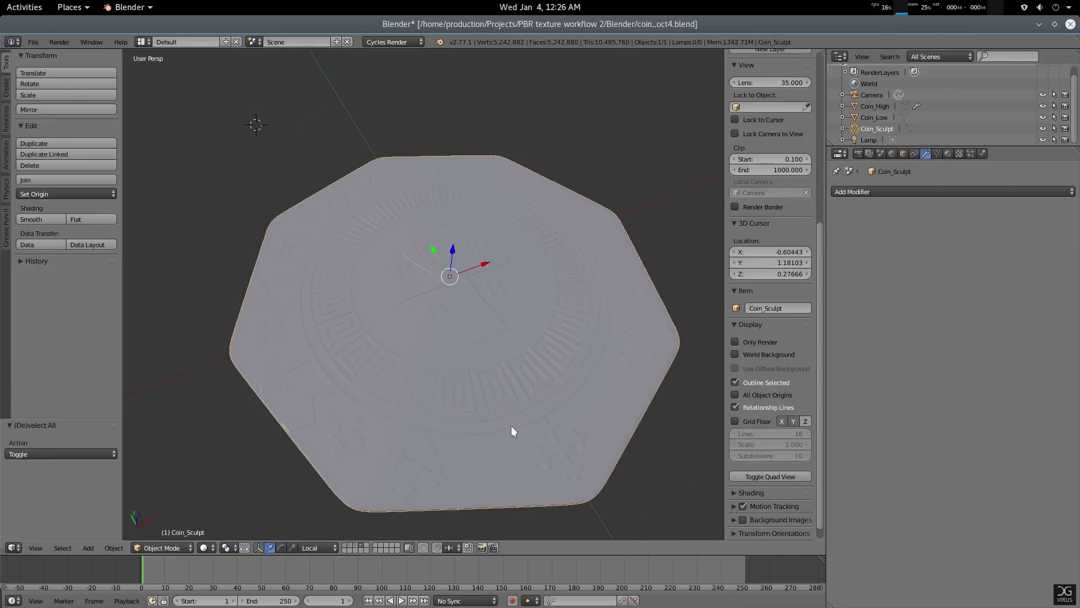
middle_click_drag(477, 336, 522, 371)
scroll(495, 360, "down", 2)
middle_click_drag(540, 415, 530, 378)
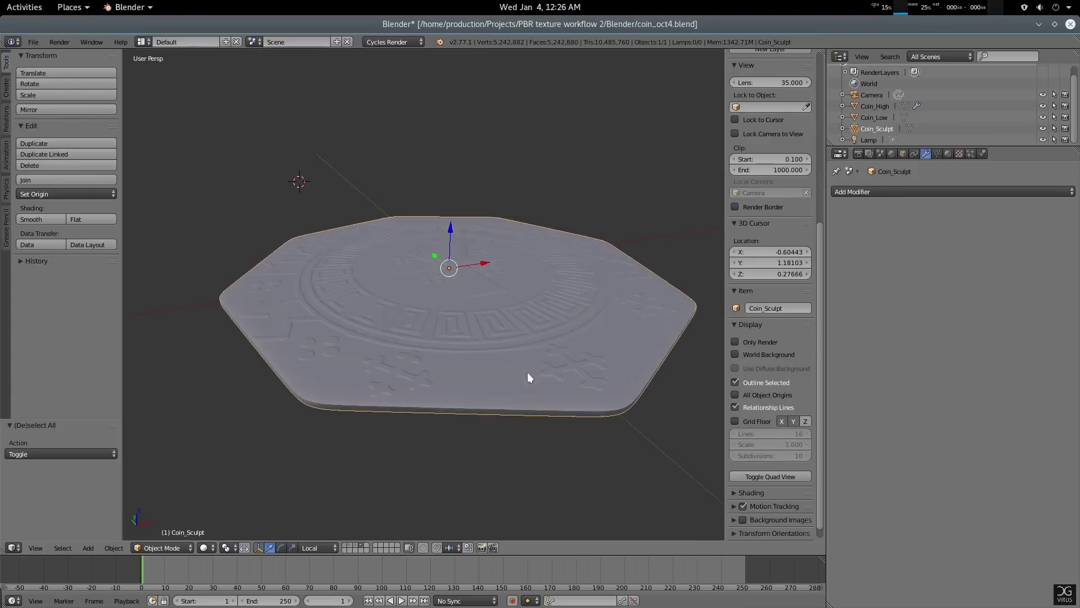
middle_click_drag(537, 312, 450, 444)
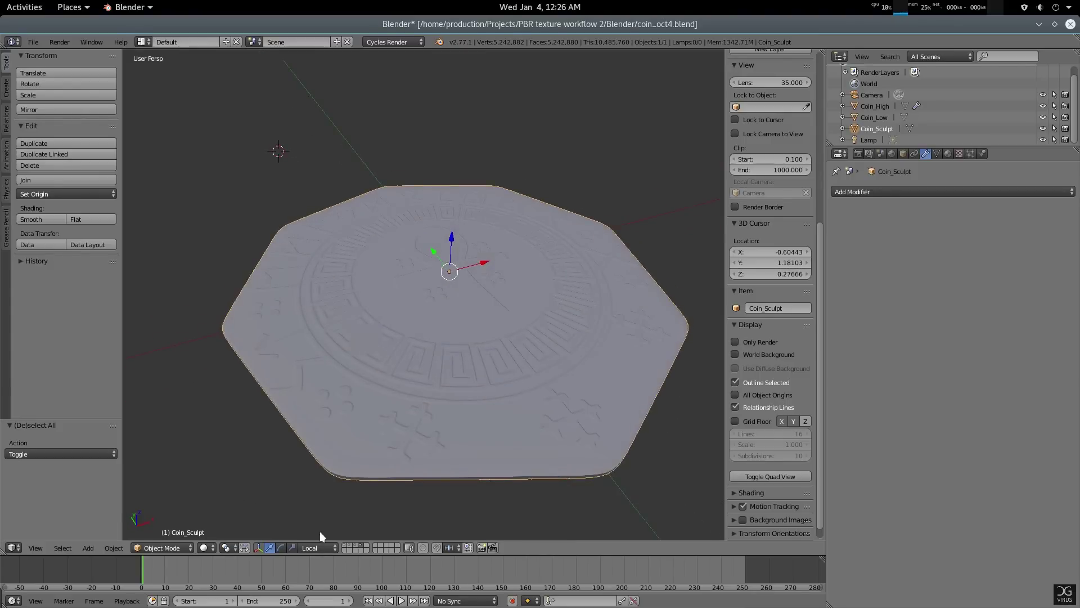
left_click(360, 546)
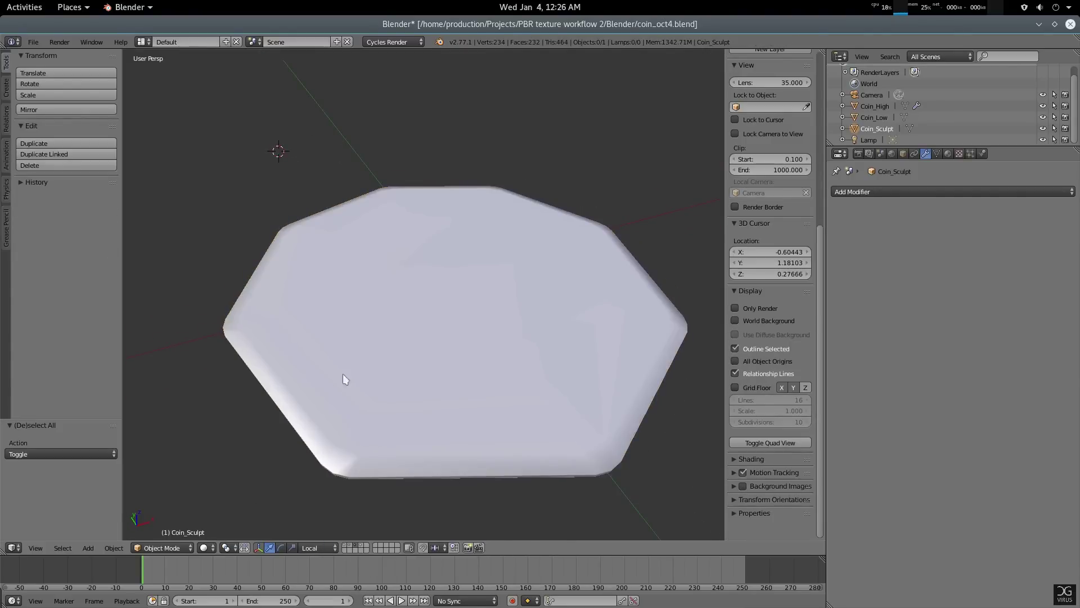
Move the sculpted coin to a different layer and show the orange decal mesh's layer.
left_click(362, 541)
key("m")
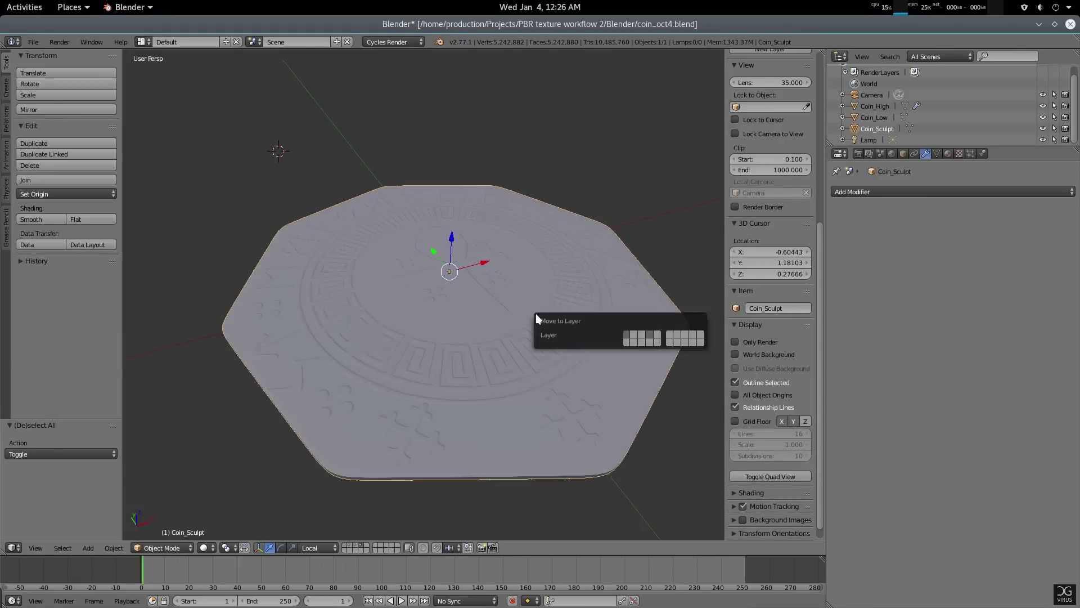
left_click(642, 338)
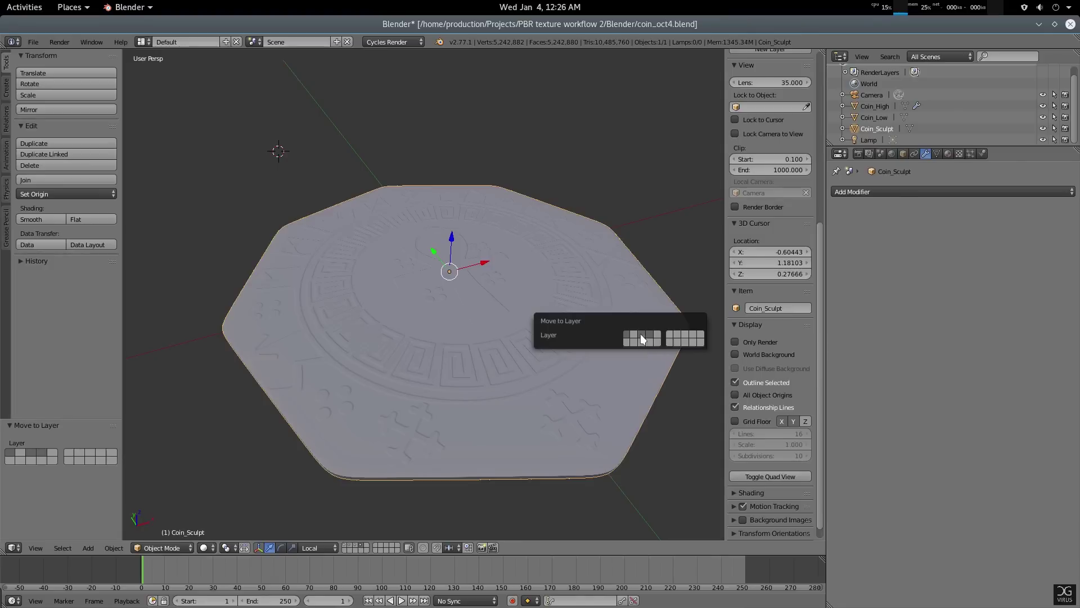
left_click(356, 545, "shift")
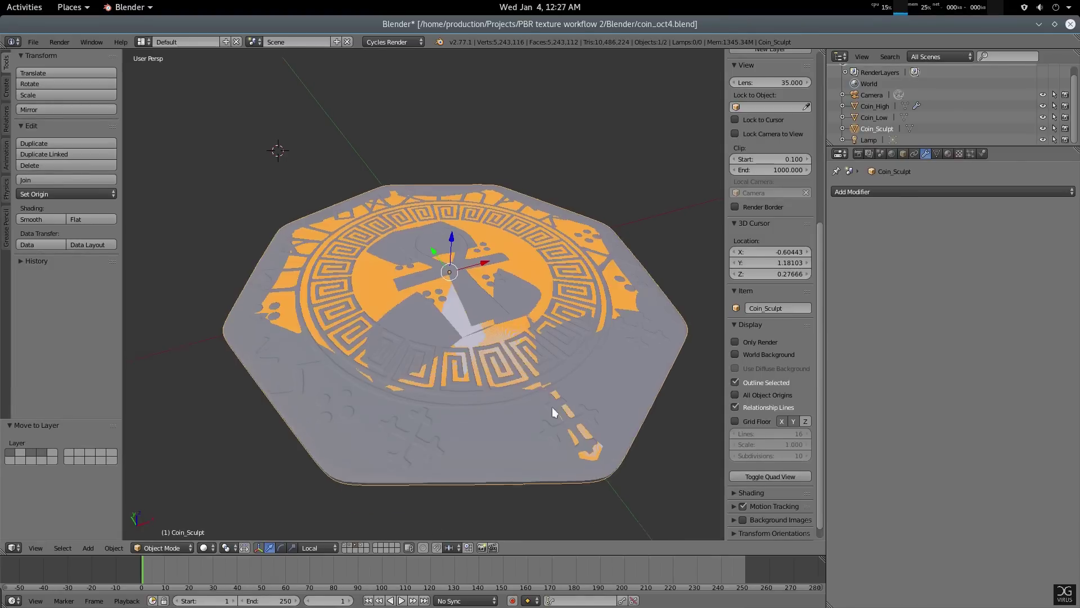
middle_click_drag(562, 410, 551, 380)
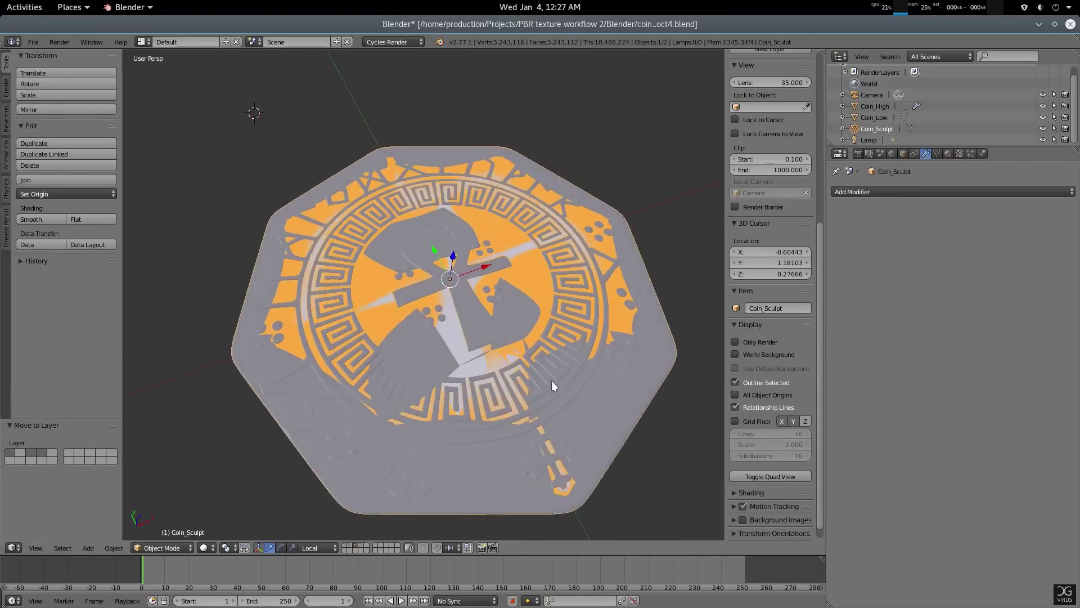
Add a Shrinkwrap modifier to Coin_Low targeting Coin_Sculpt.
left_click(882, 119)
middle_click_drag(539, 332, 541, 293)
left_click(886, 192)
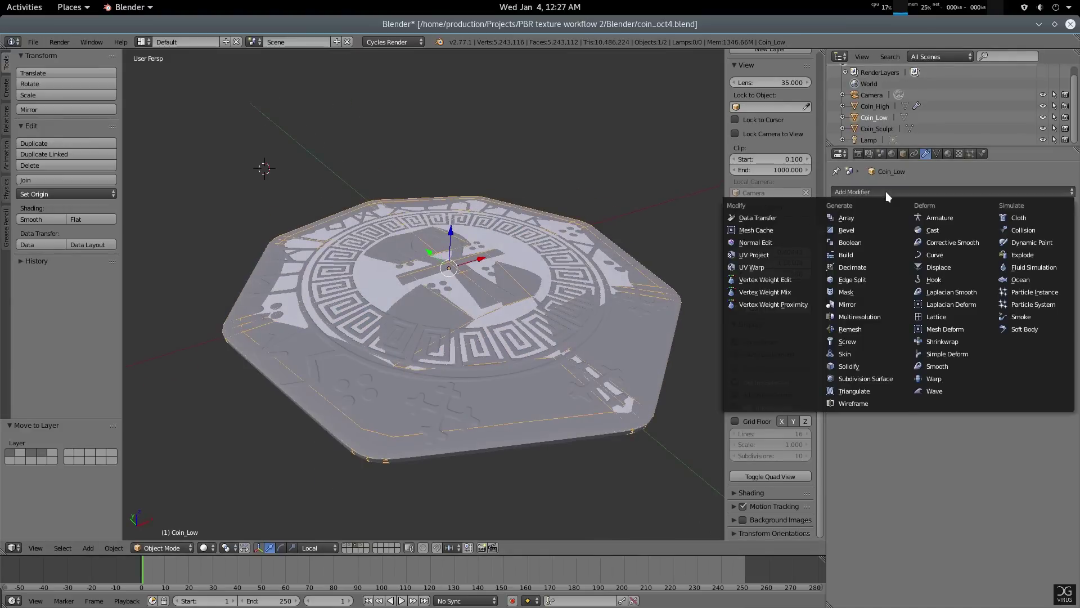
left_click(949, 342)
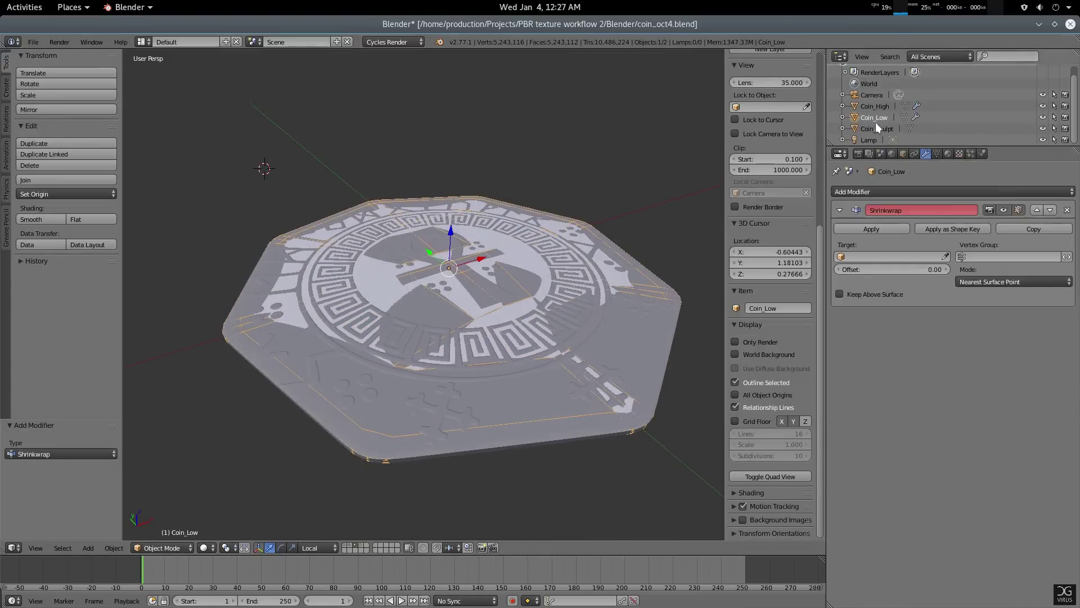
left_click(908, 257)
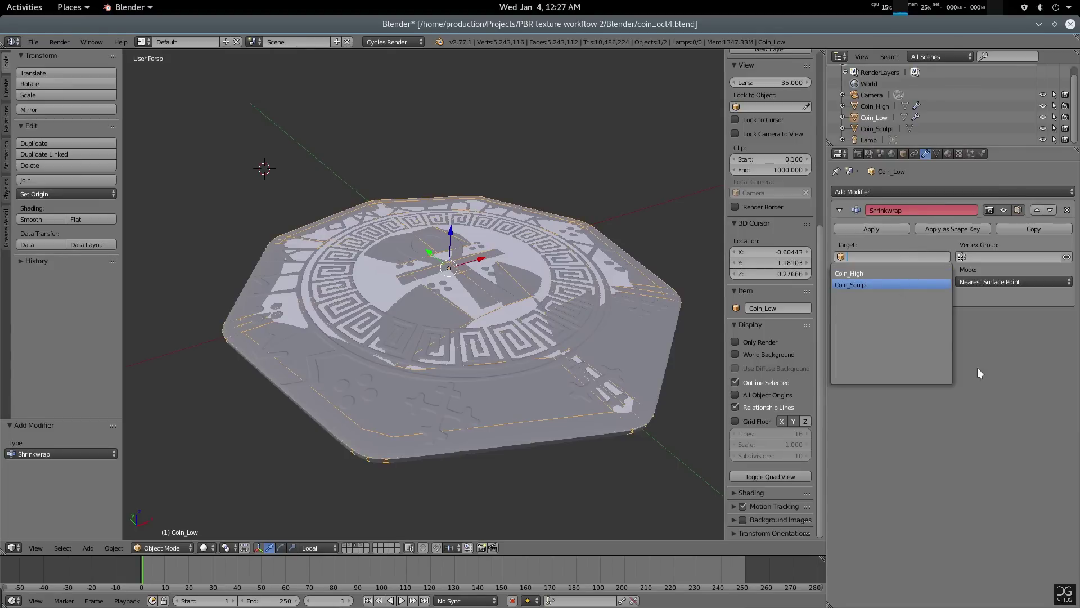
key("Return")
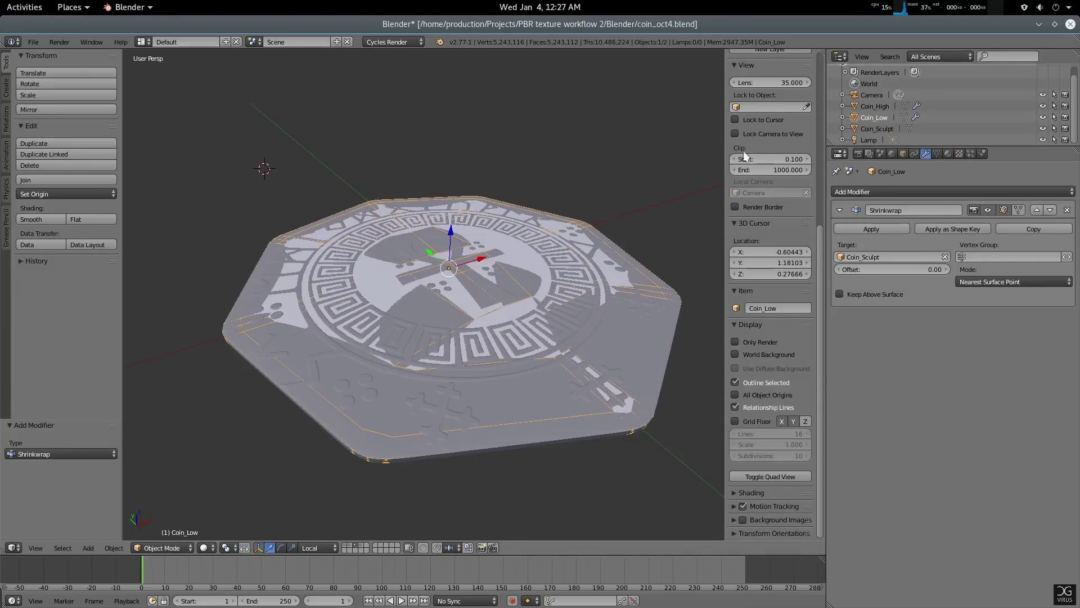
scroll(799, 101, "up", 12)
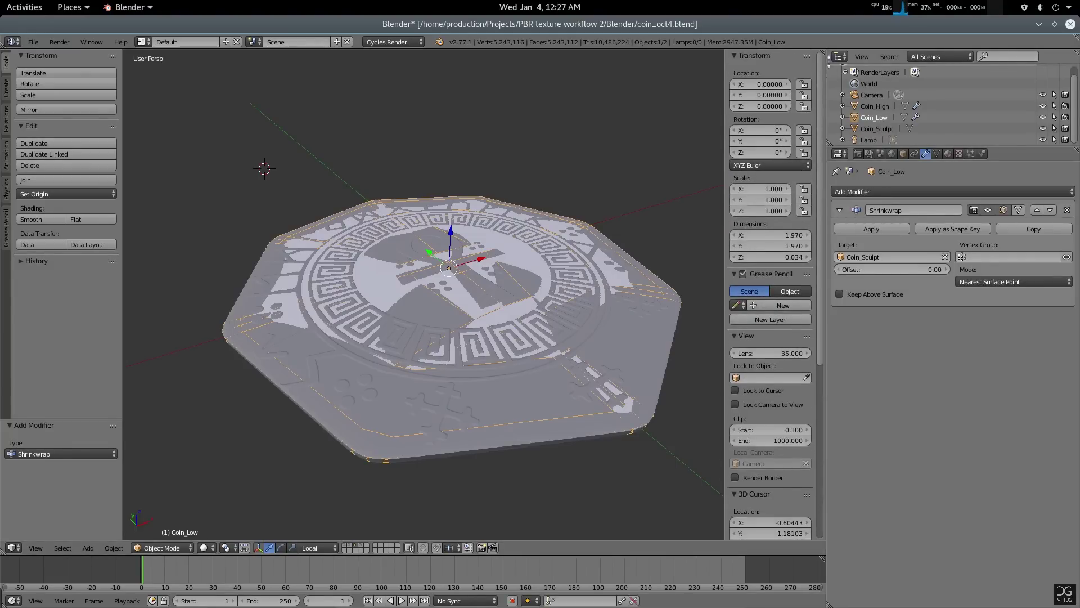
Split the 3D view and turn the right half into a UV/Image Editor.
left_click_drag(823, 51, 487, 109)
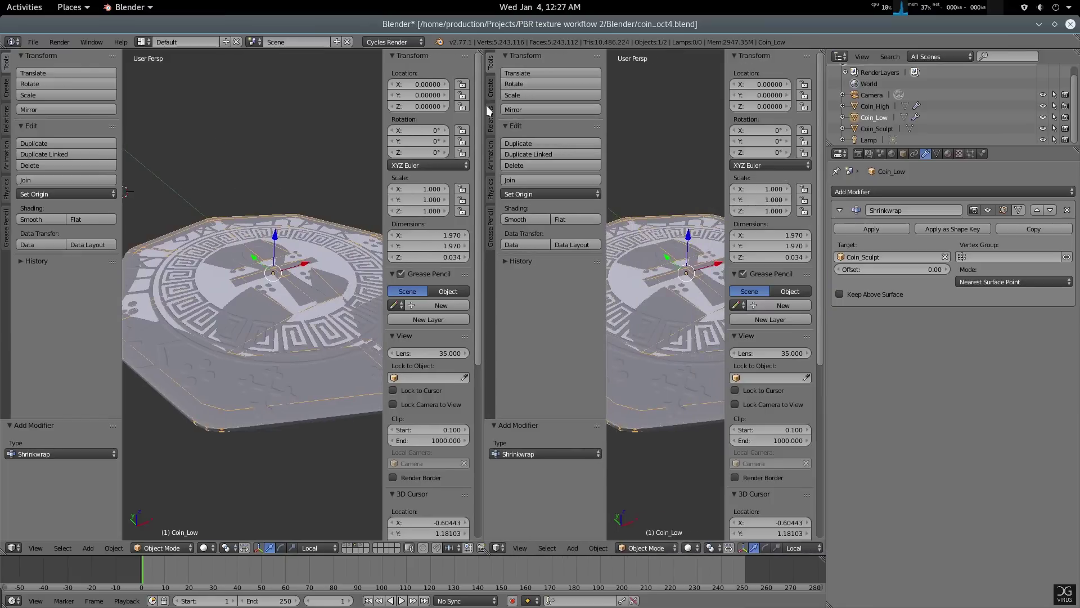
key("n")
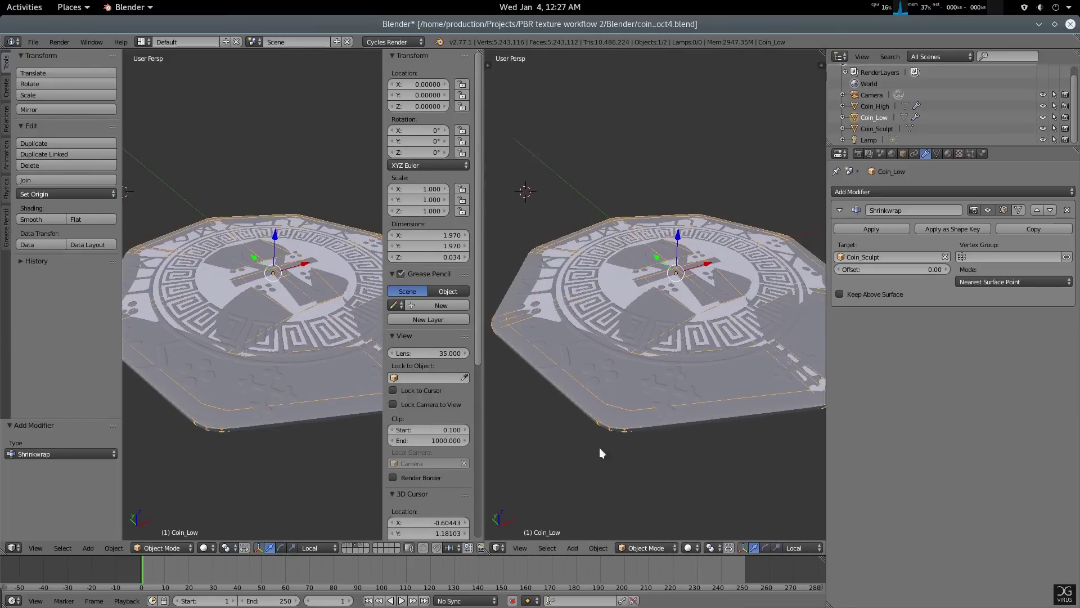
left_click(503, 548)
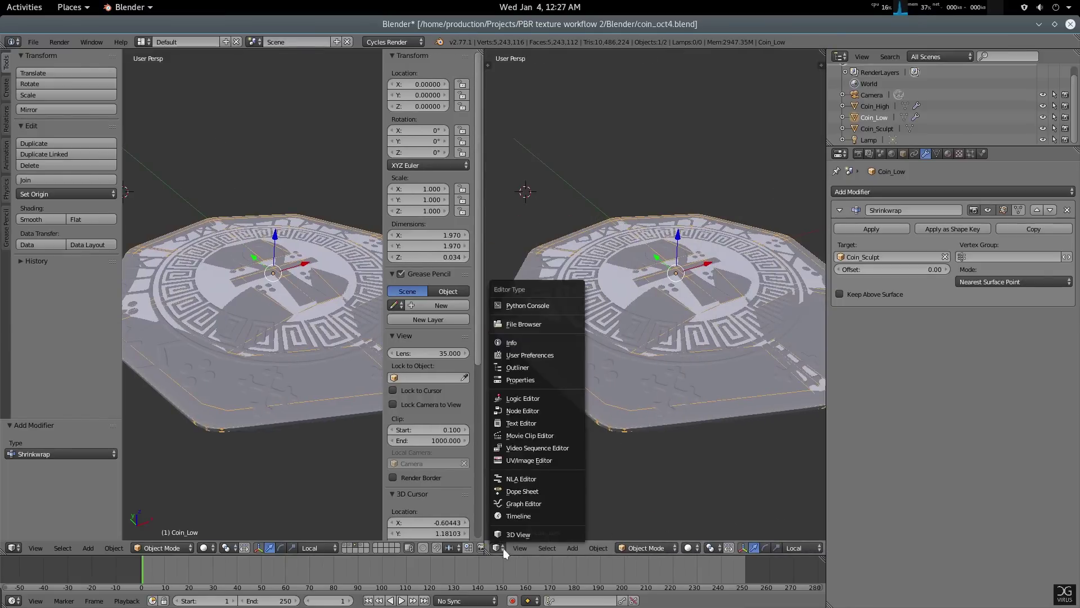
left_click(533, 462)
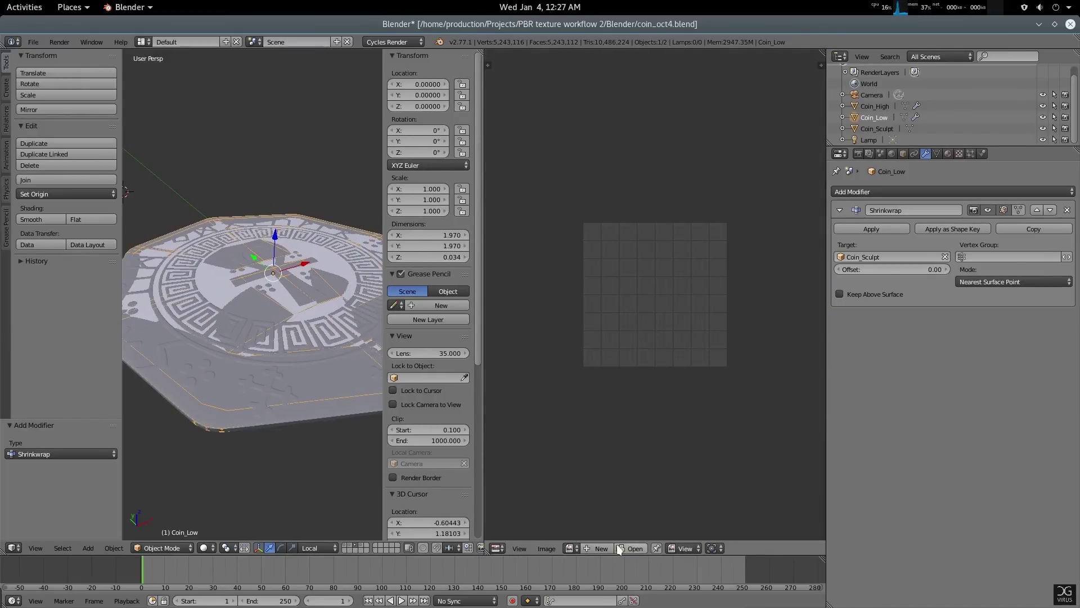
Create a new 2048×2048 image named Normal without alpha.
left_click(599, 548)
left_click(661, 502)
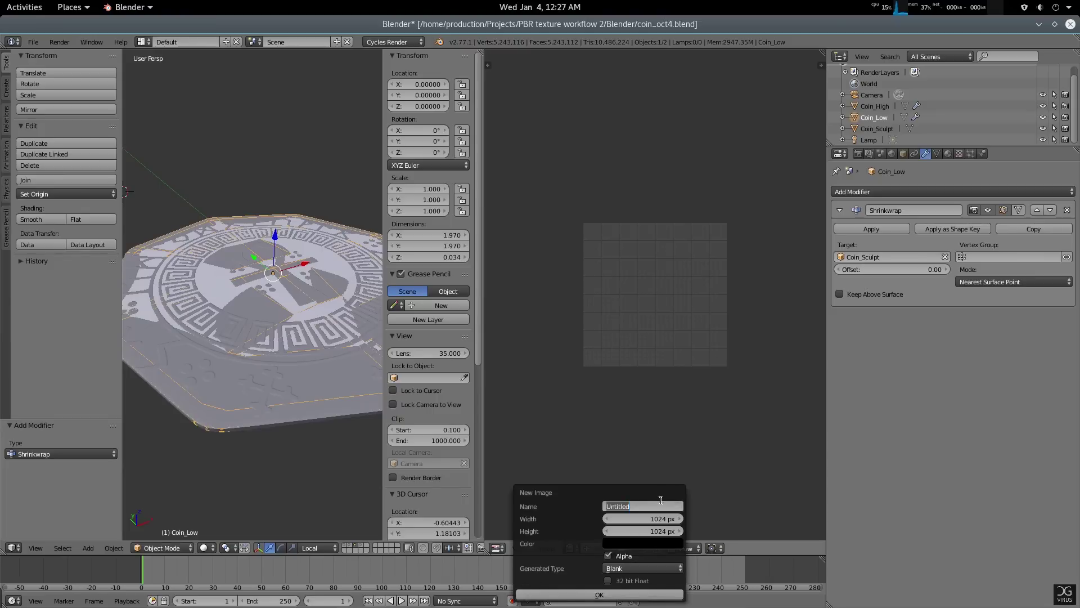
type("Normal")
key("Tab")
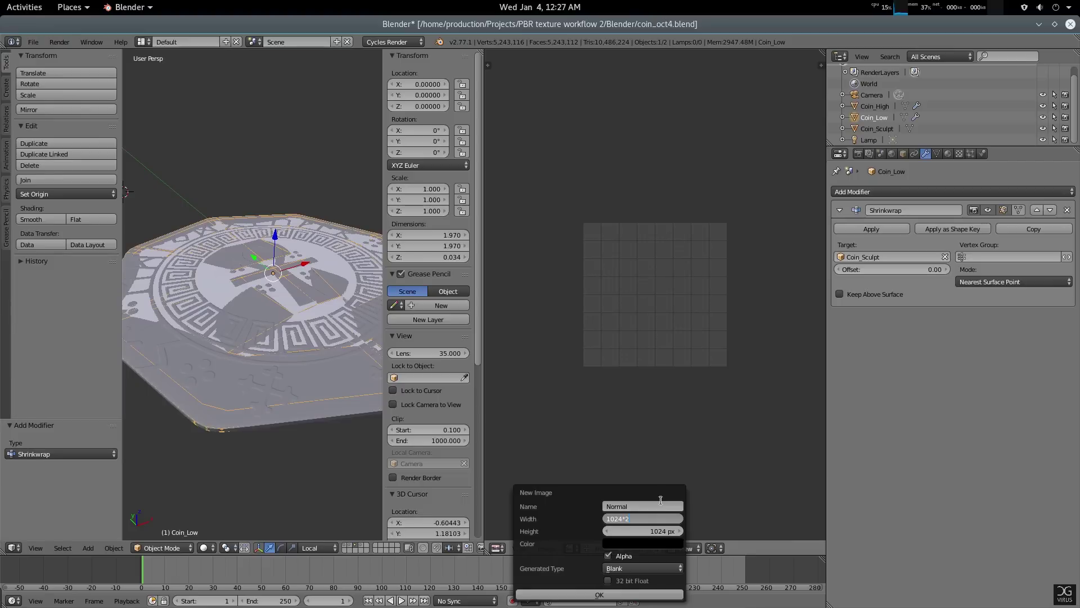
type("*2")
key("Tab")
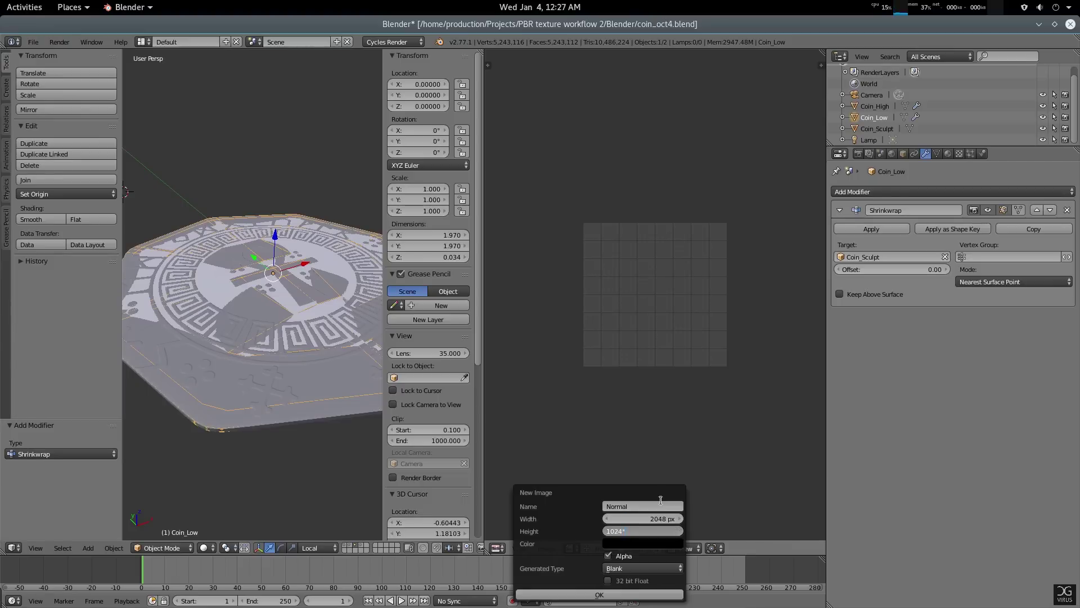
key("Tab")
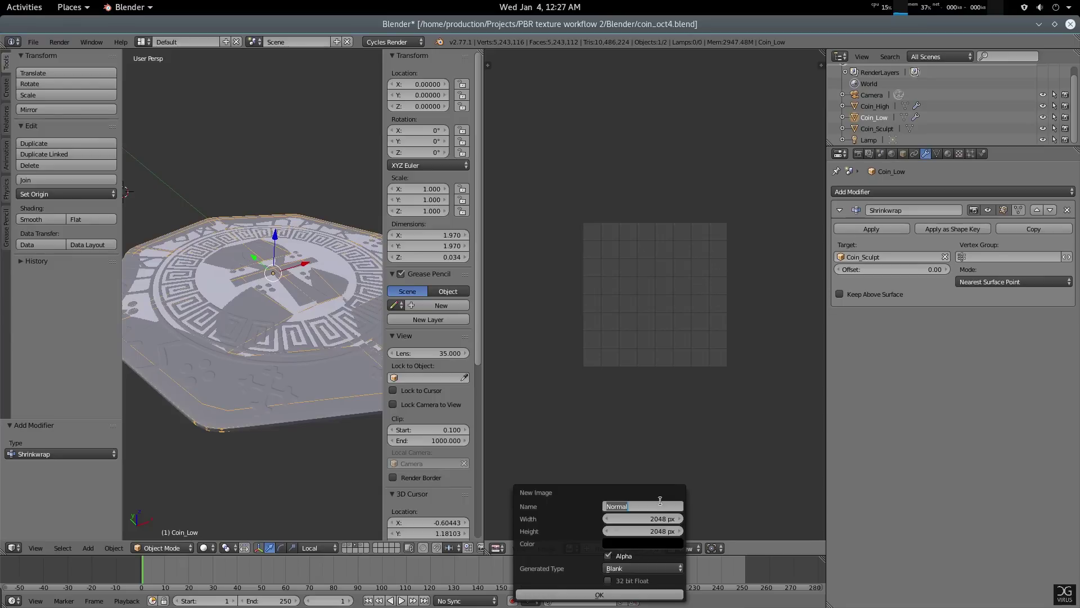
left_click(626, 554)
left_click(630, 555)
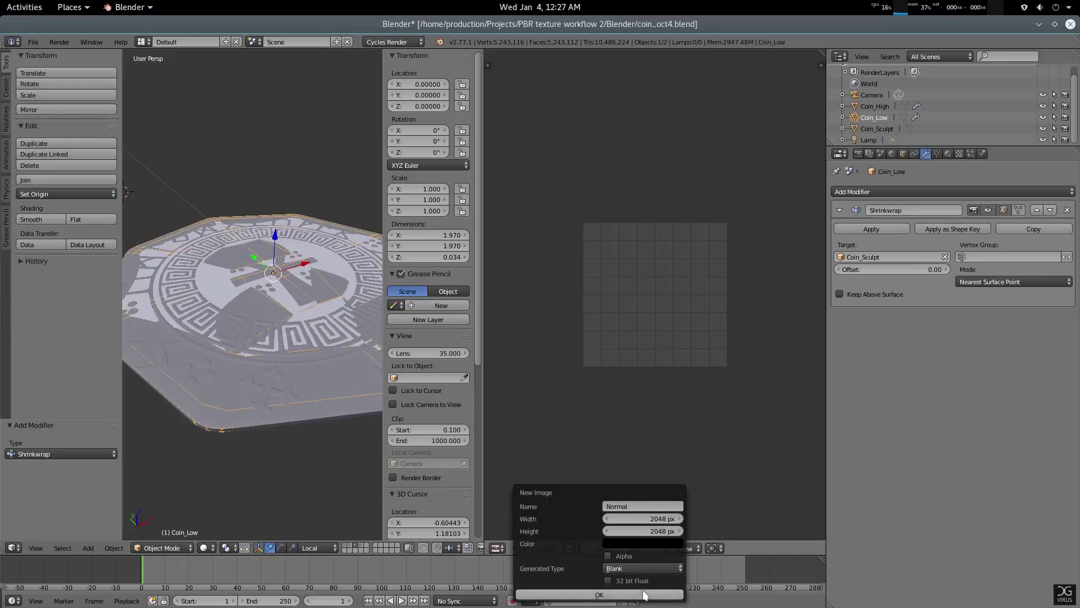
key("Return")
Check the coin's UV layout over the new image, then return to object mode.
scroll(679, 319, "down", 8)
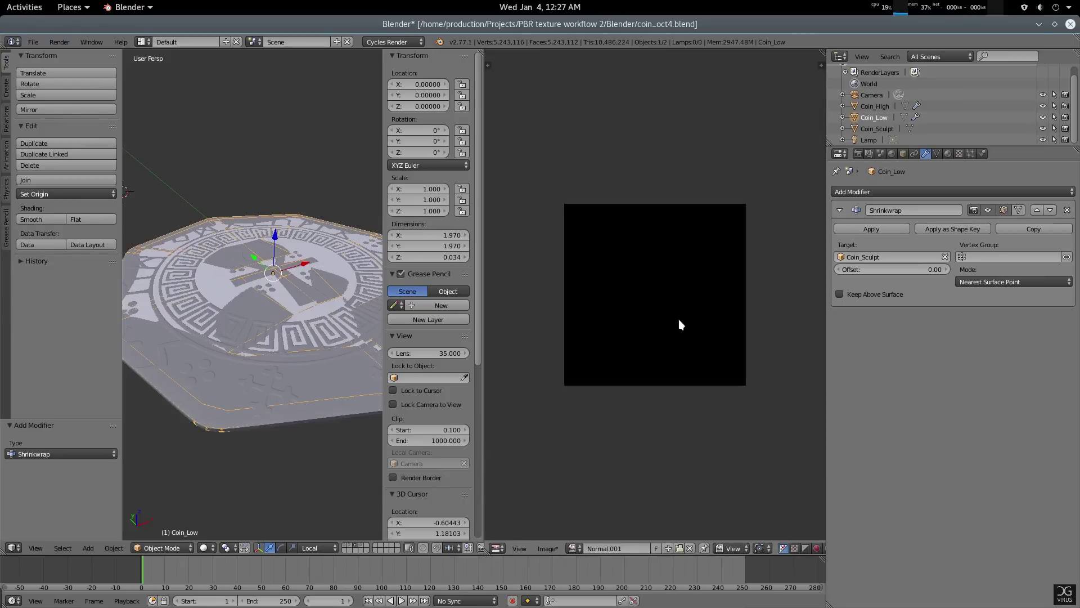
scroll(679, 319, "up", 1)
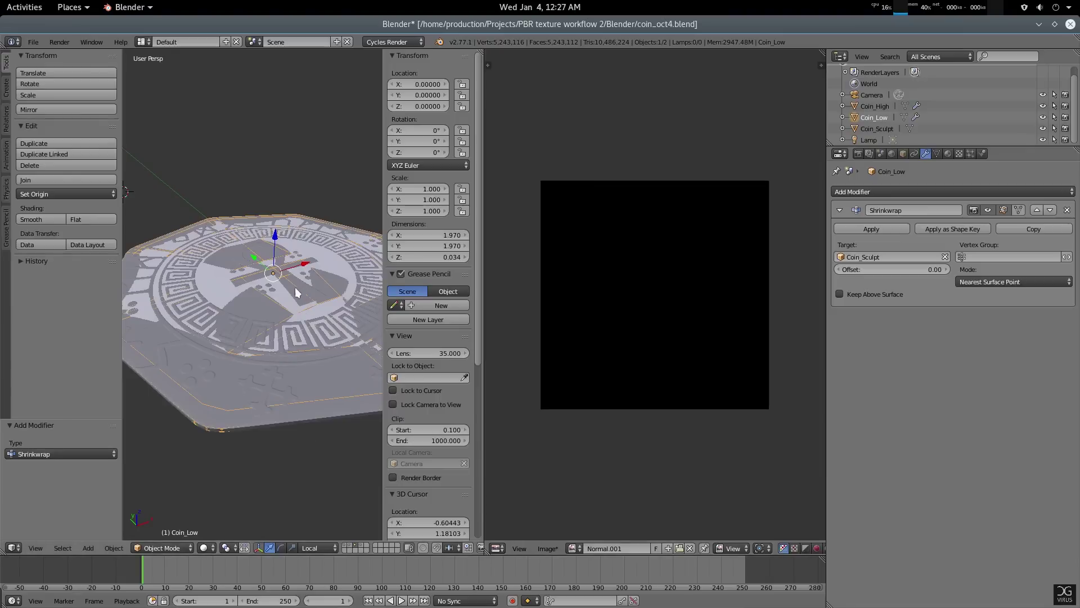
key("Tab")
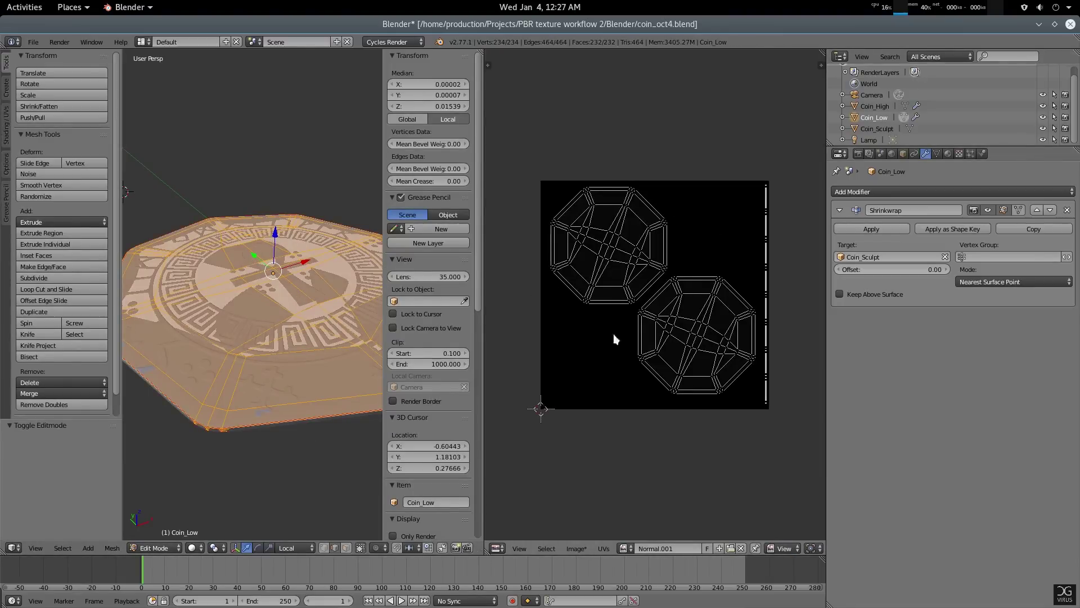
key("Tab")
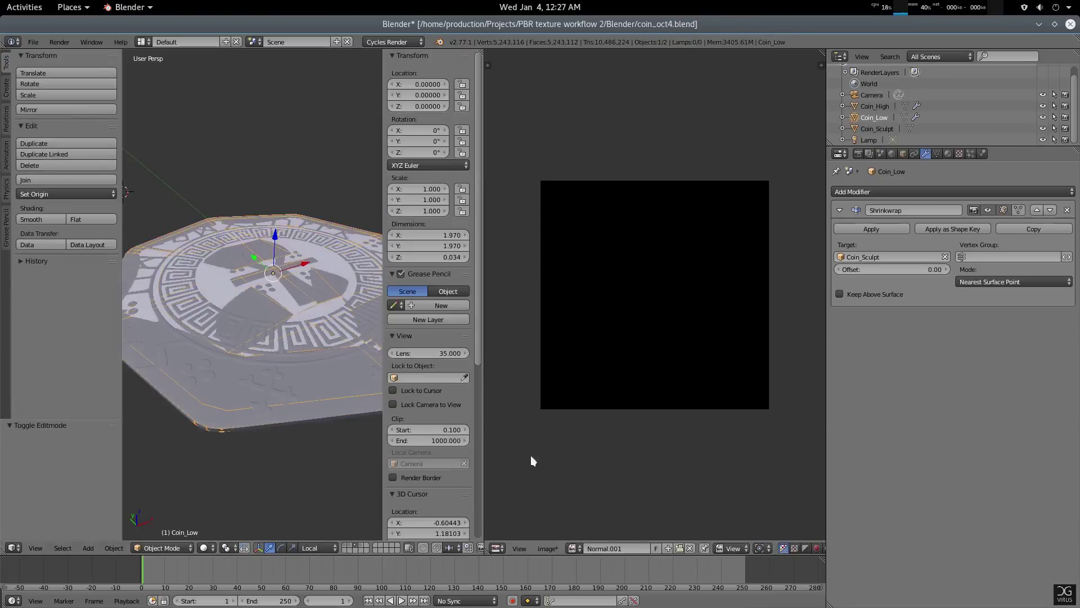
Save the image as normal.png in the Custom Texture folder.
left_click(555, 546)
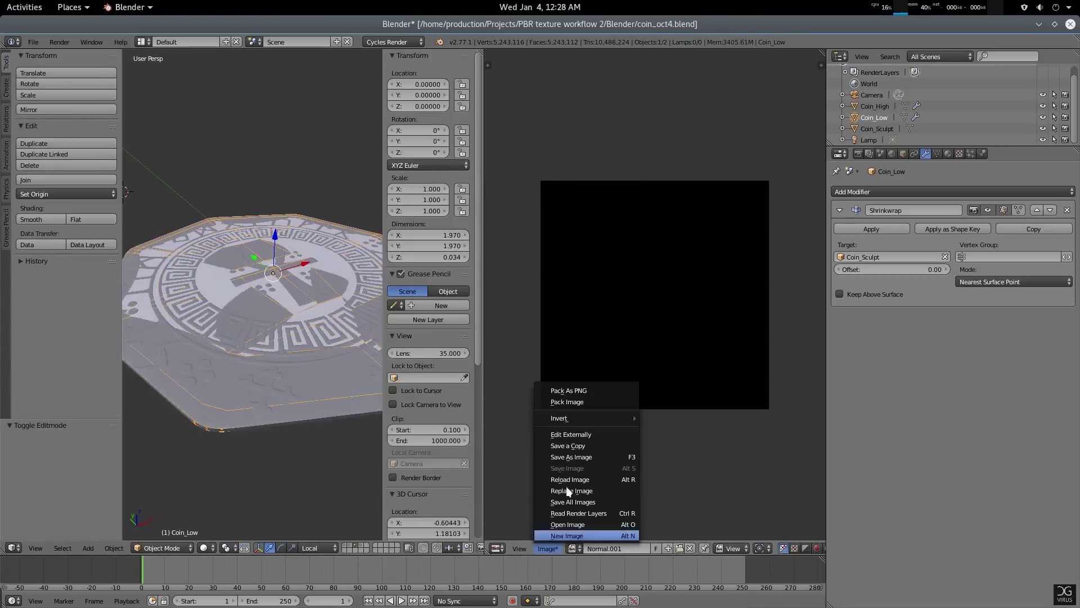
left_click(586, 457)
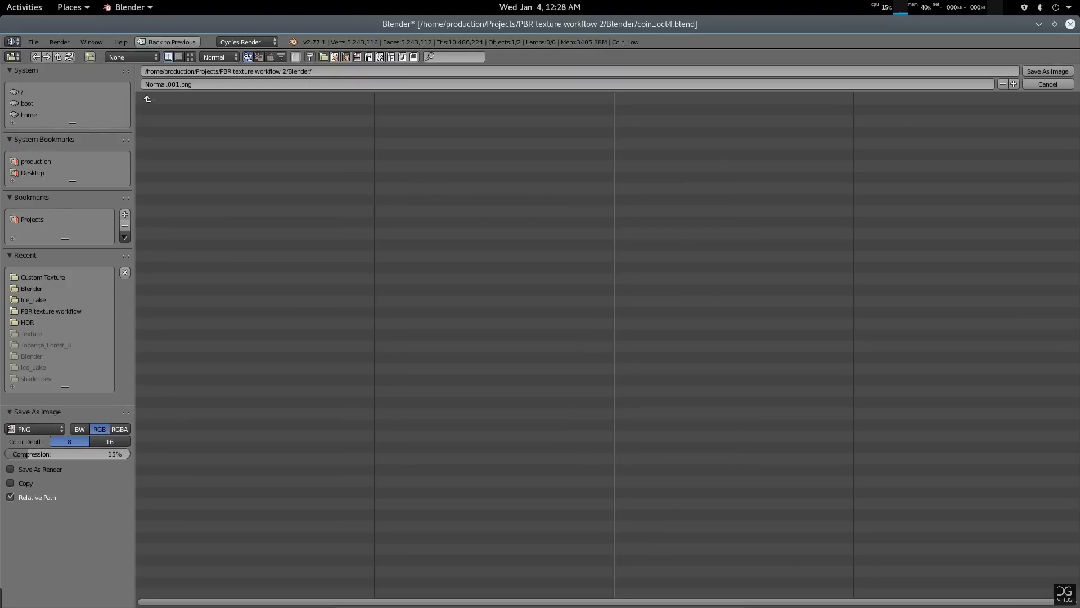
left_click(36, 57)
left_click(230, 84)
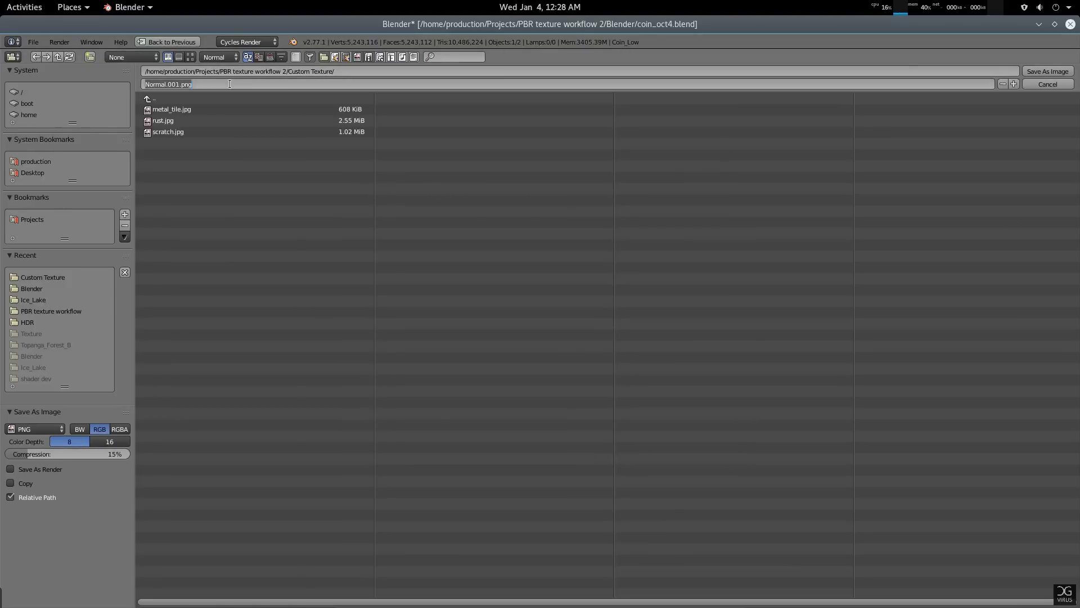
type("normal")
key("Return")
Rename the image to Normal and re-save it to its file.
key("Return")
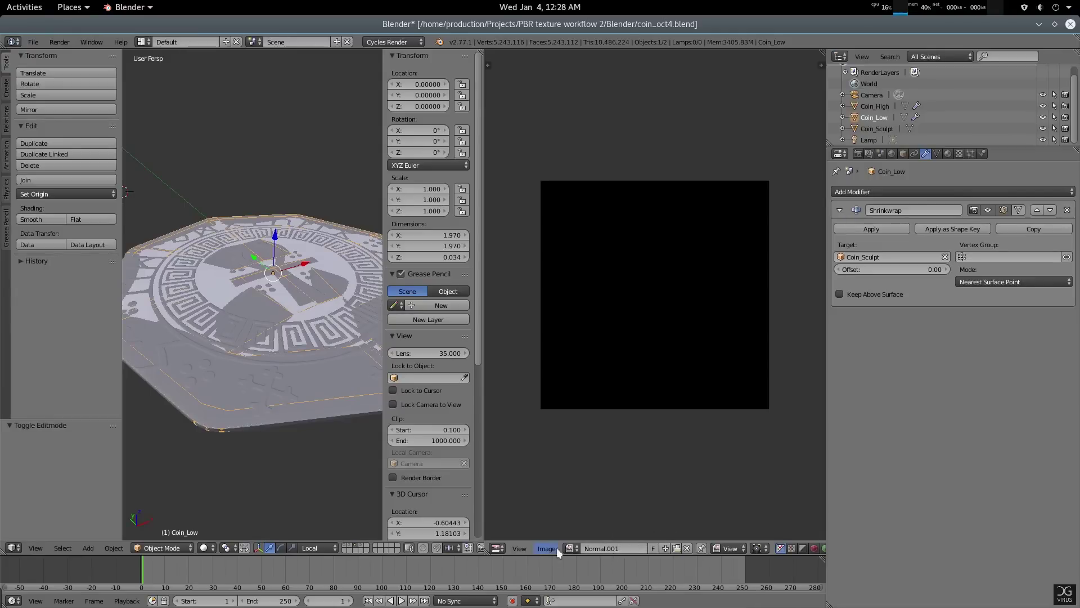
left_click(634, 547)
key("Return")
left_click(548, 548)
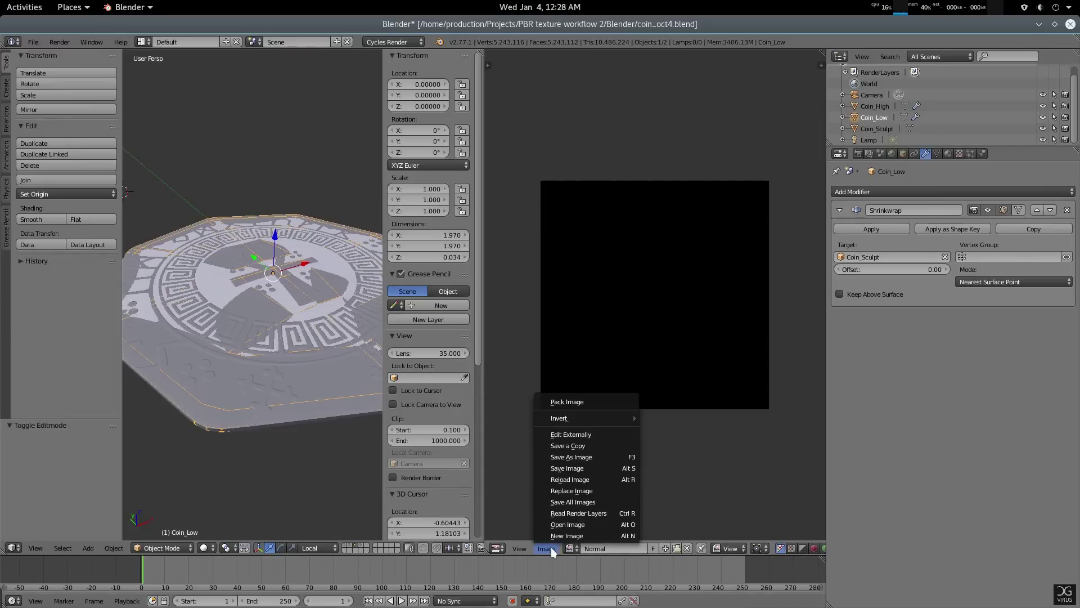
left_click(576, 471)
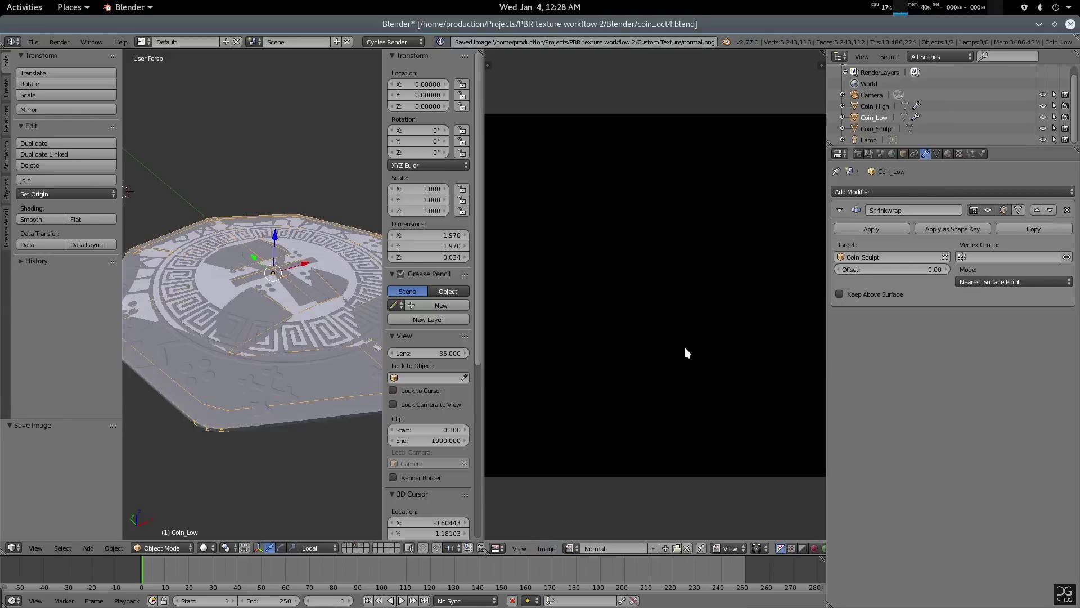
mouse_move(482, 394)
left_mouse_down()
mouse_move(513, 394)
mouse_move(504, 394)
left_mouse_up()
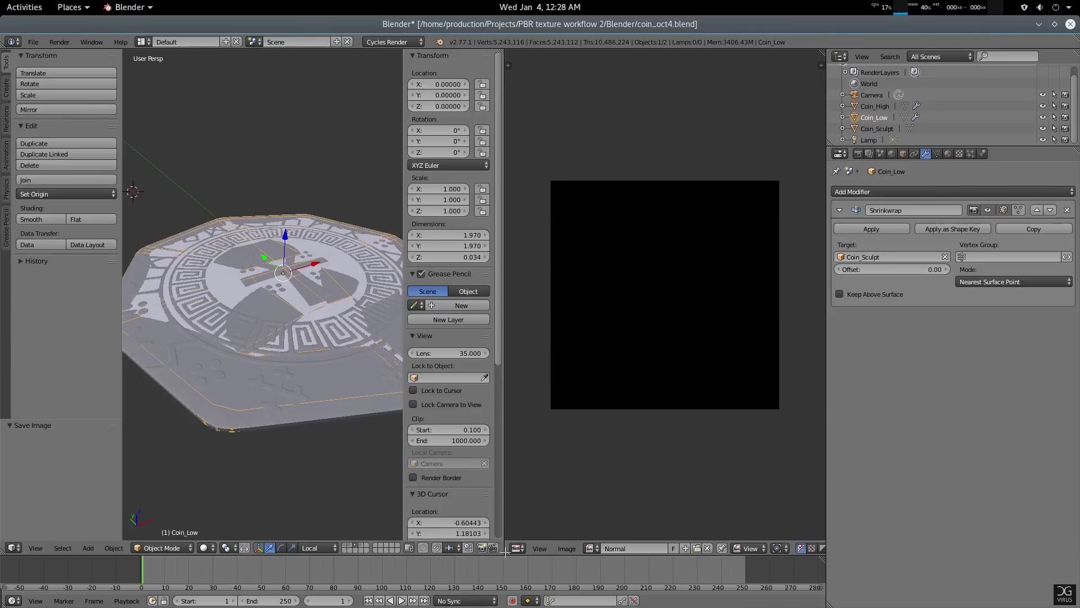
Split the image editor and turn the lower area into a Node Editor showing the material nodes.
left_click_drag(506, 554, 568, 193)
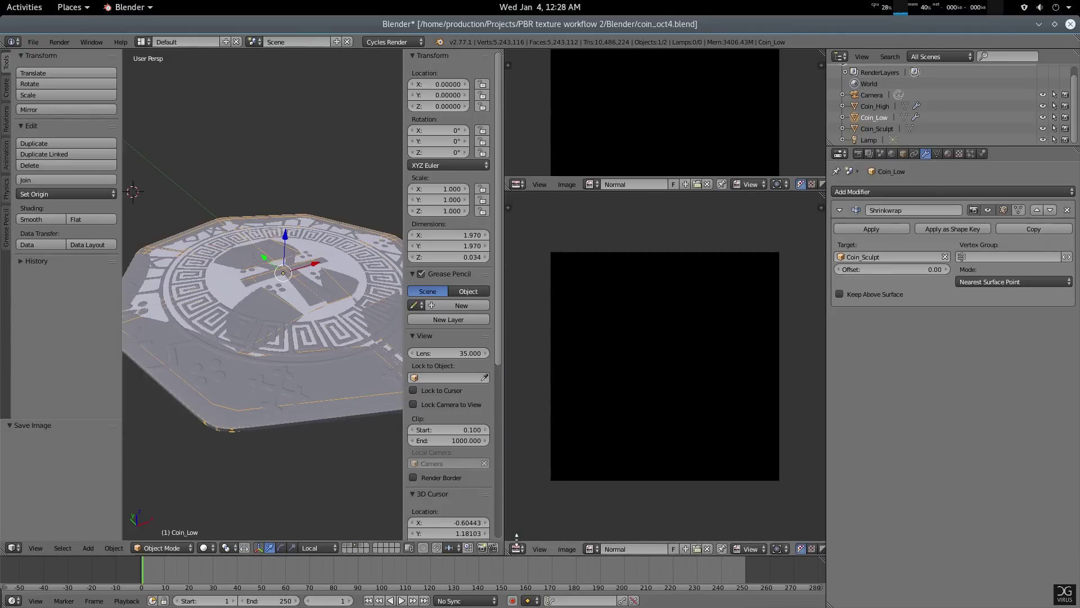
left_click(516, 548)
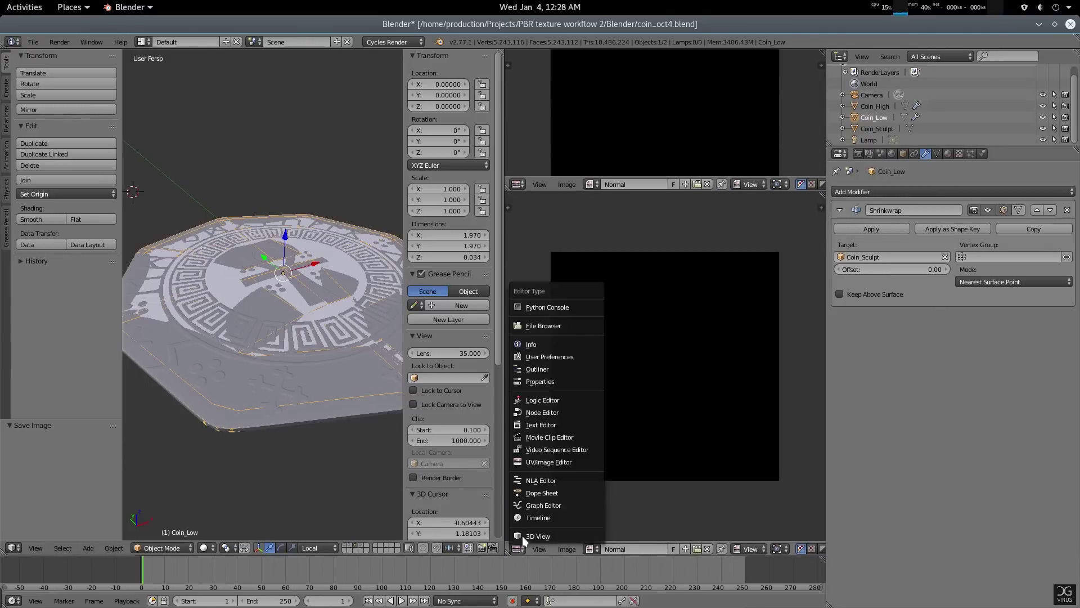
left_click(560, 414)
scroll(598, 376, "up", 4)
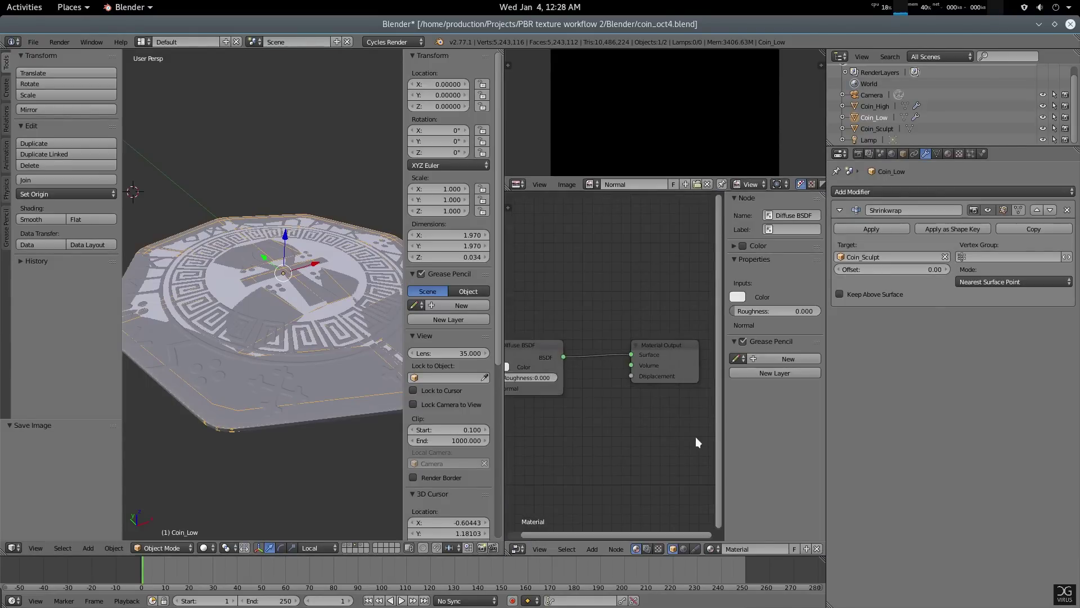
key("n")
middle_click_drag(684, 454, 749, 395)
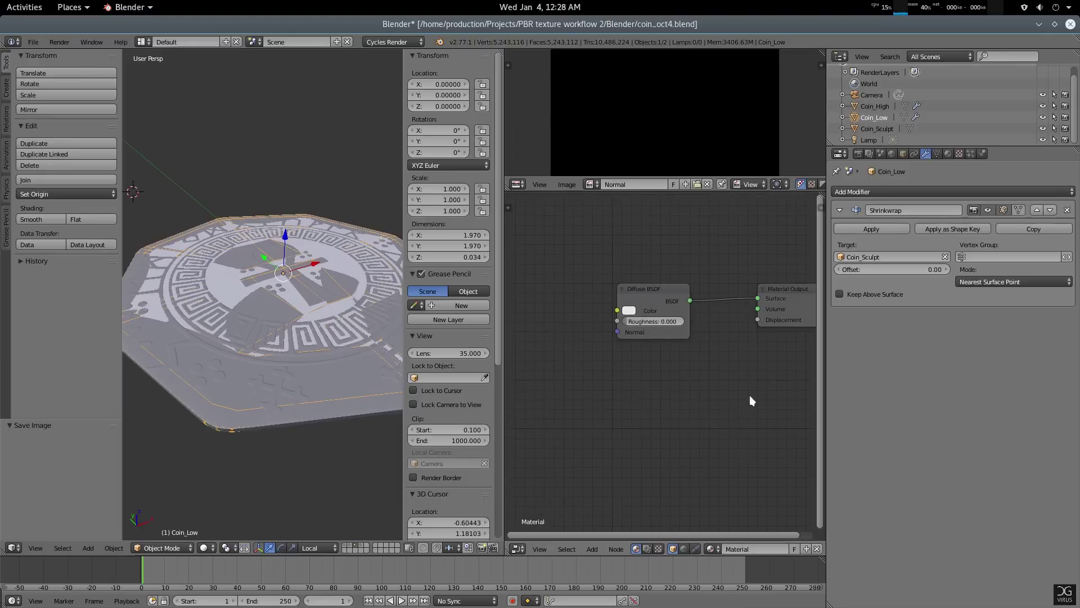
middle_click_drag(726, 433, 759, 434)
Add an Image Texture node loaded with the Normal image, below-left of the Diffuse BSDF.
key("shift+a")
left_click(575, 325)
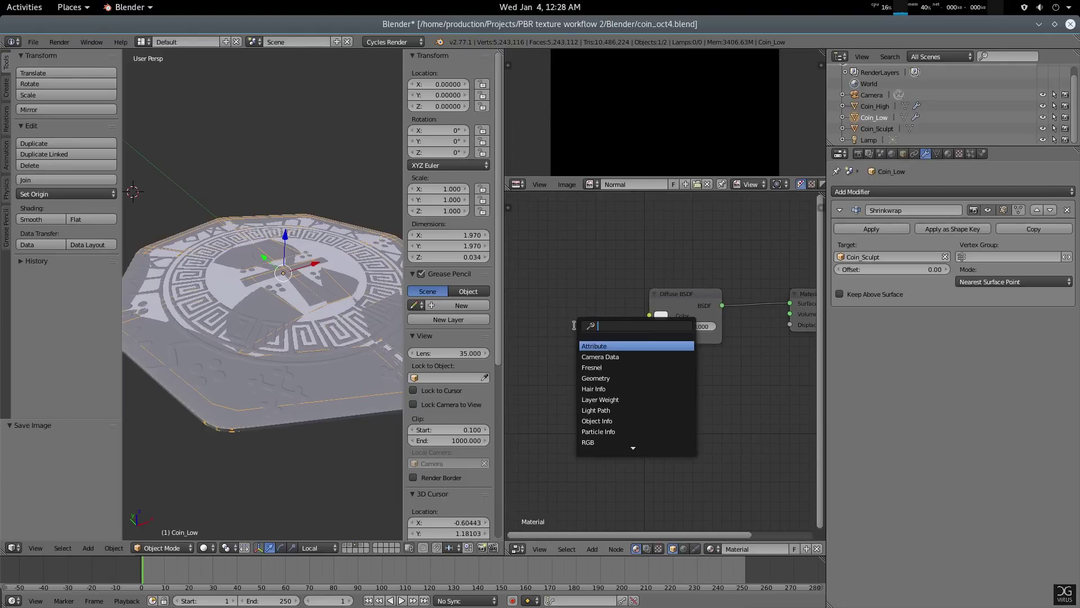
type("ima")
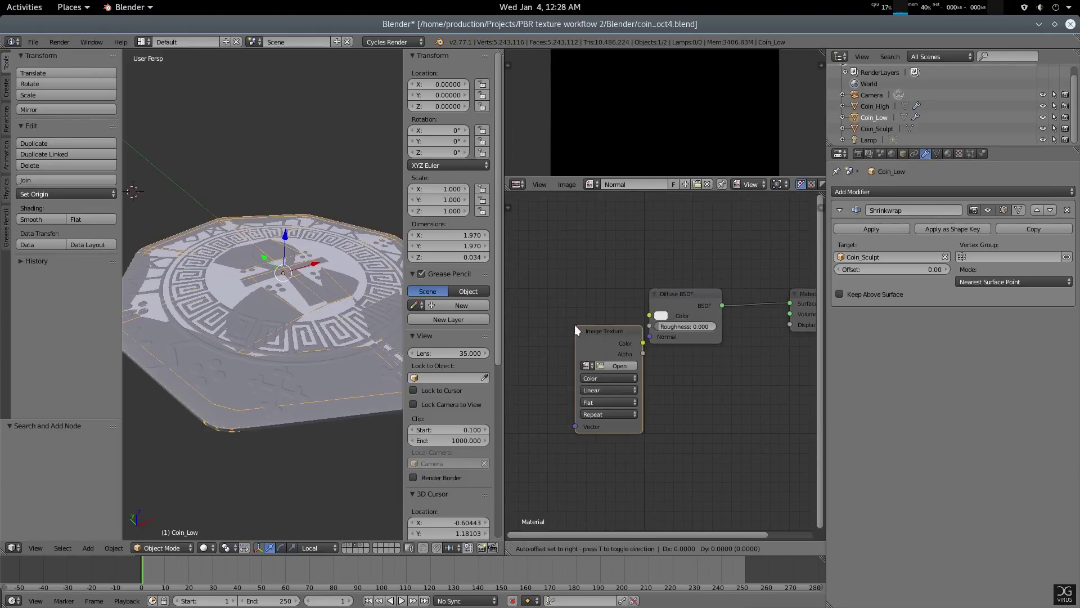
left_click_drag(575, 325, 544, 334)
left_click(559, 375)
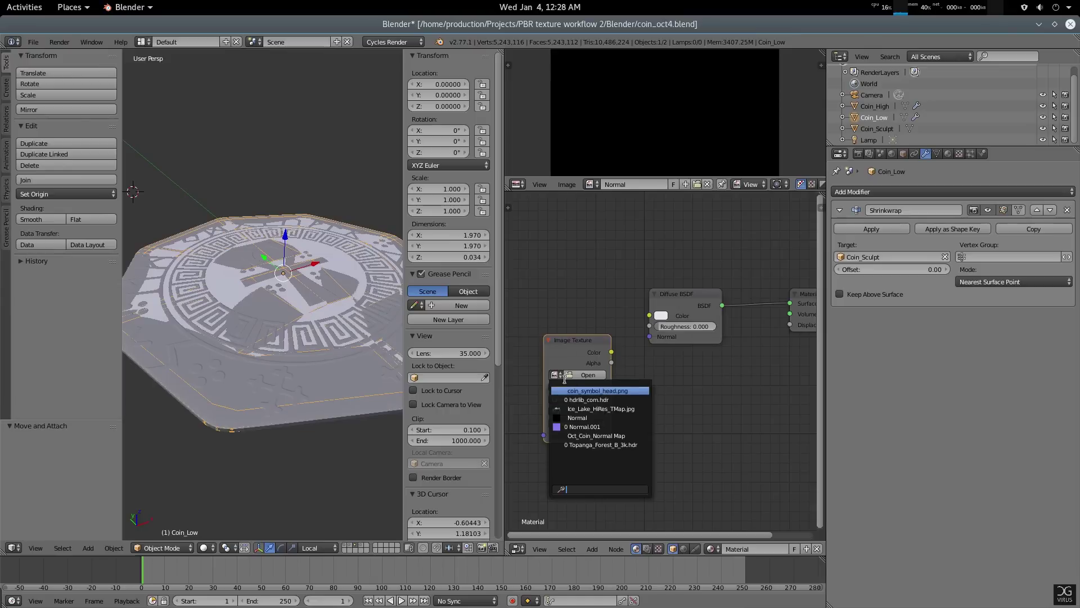
left_click(579, 417)
left_click_drag(583, 342, 591, 299)
left_click_drag(621, 349, 662, 344)
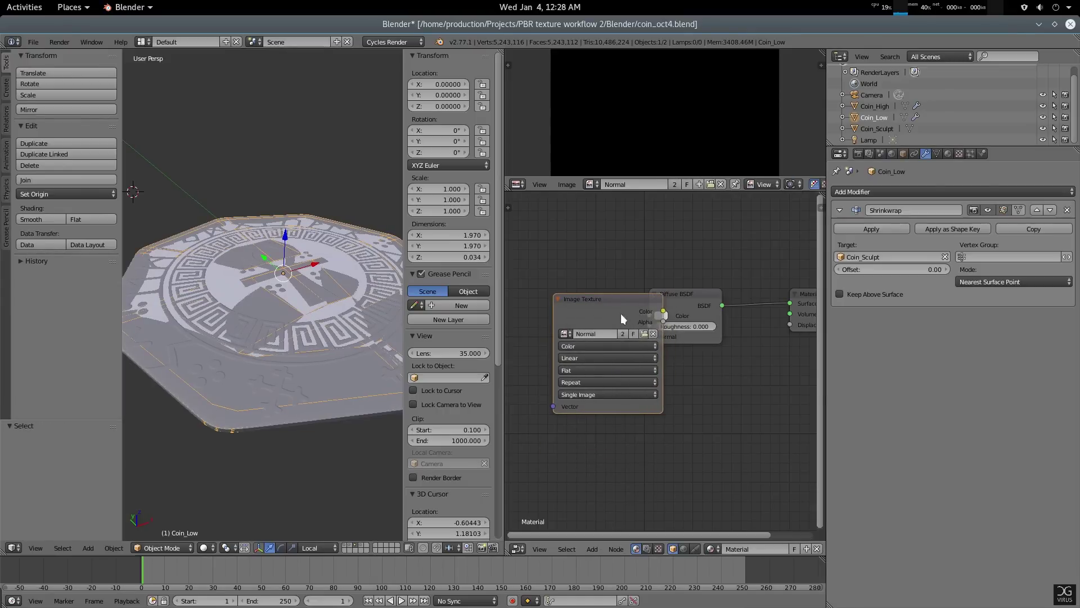
left_click_drag(620, 313, 589, 362)
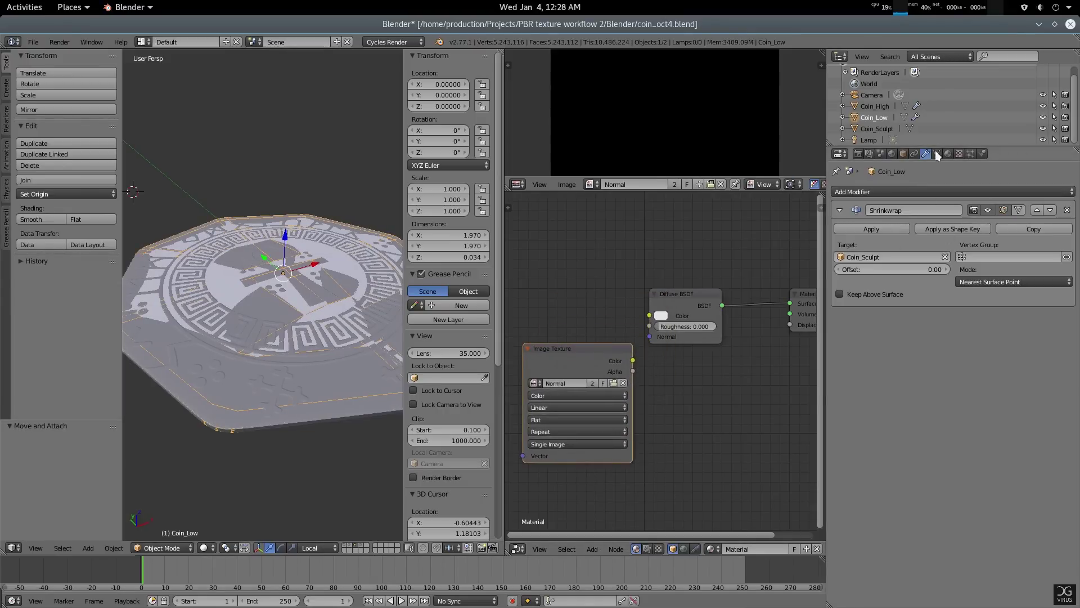
left_click_drag(562, 360, 572, 366)
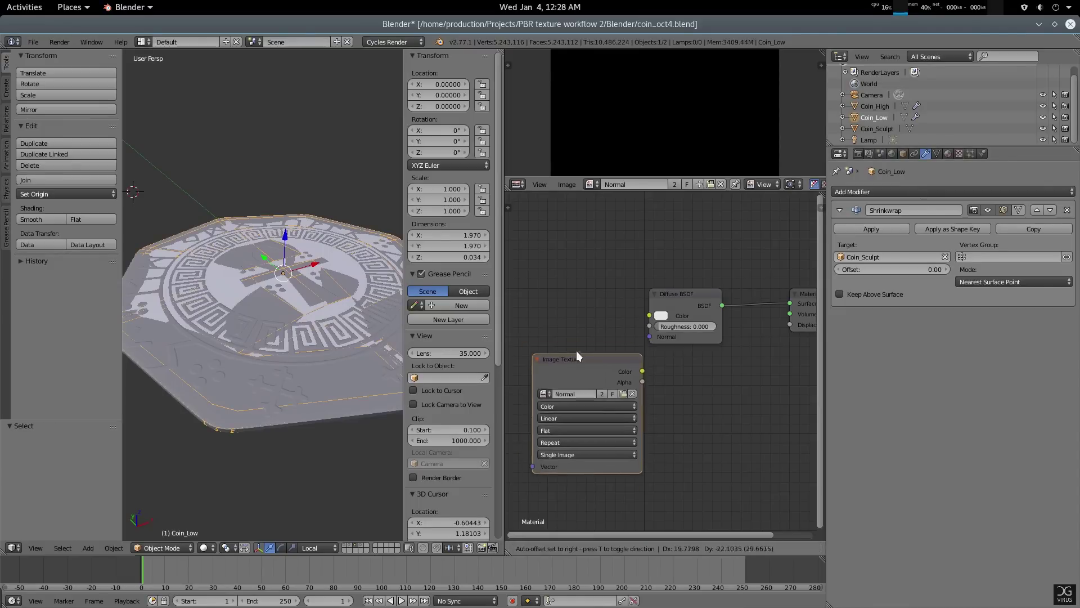
Bake a Selected to Active normal map from Coin_Sculpt onto Coin_Low's Image Texture.
left_click(882, 128)
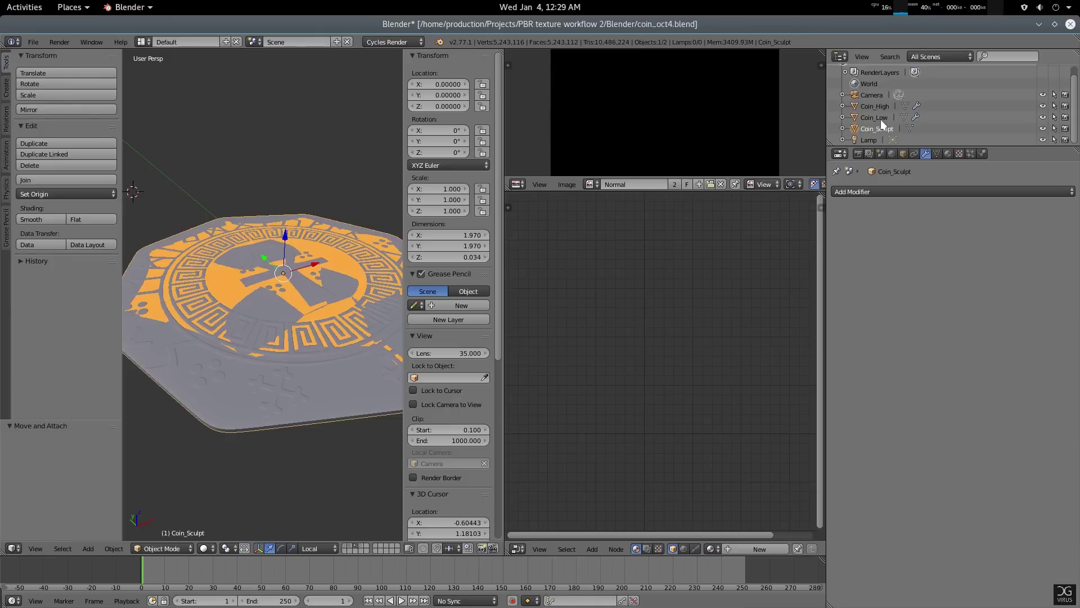
left_click(880, 118, "ctrl")
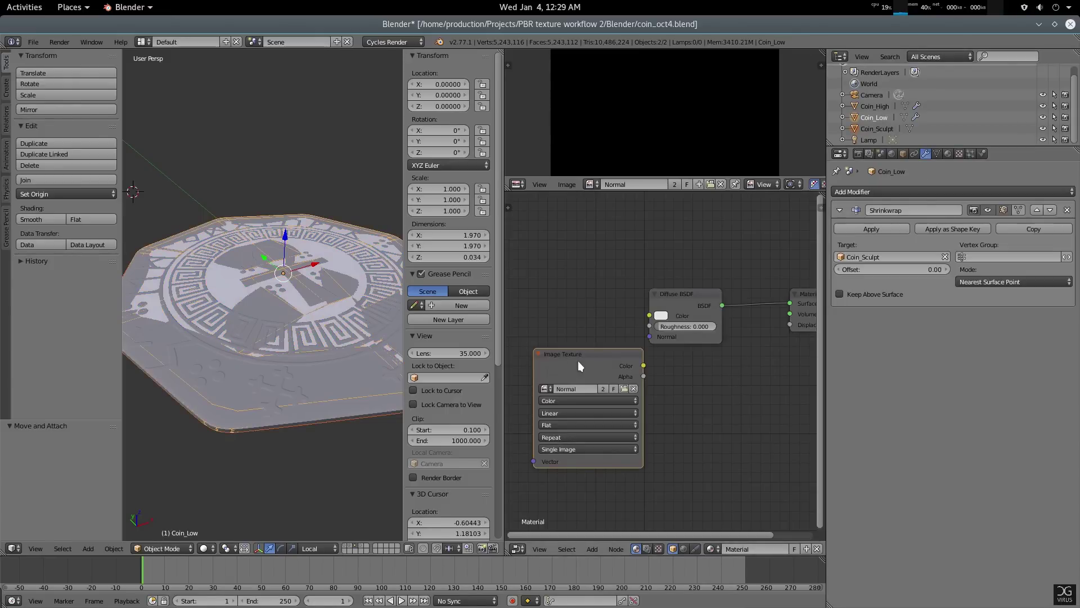
mouse_move(578, 360)
left_mouse_down()
mouse_move(572, 329)
mouse_move(572, 342)
left_mouse_up()
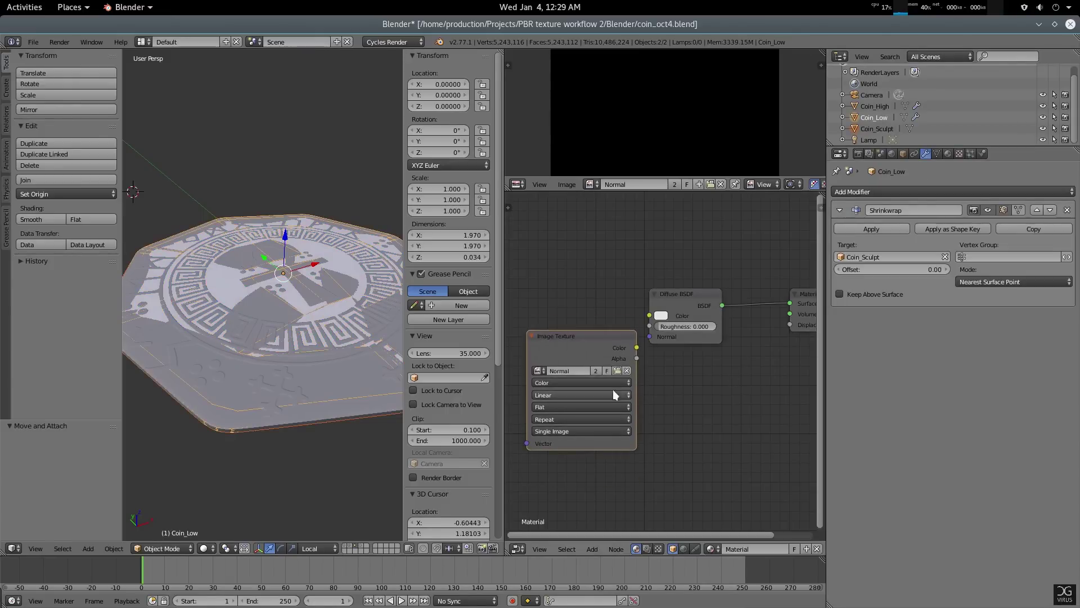
left_click(863, 153)
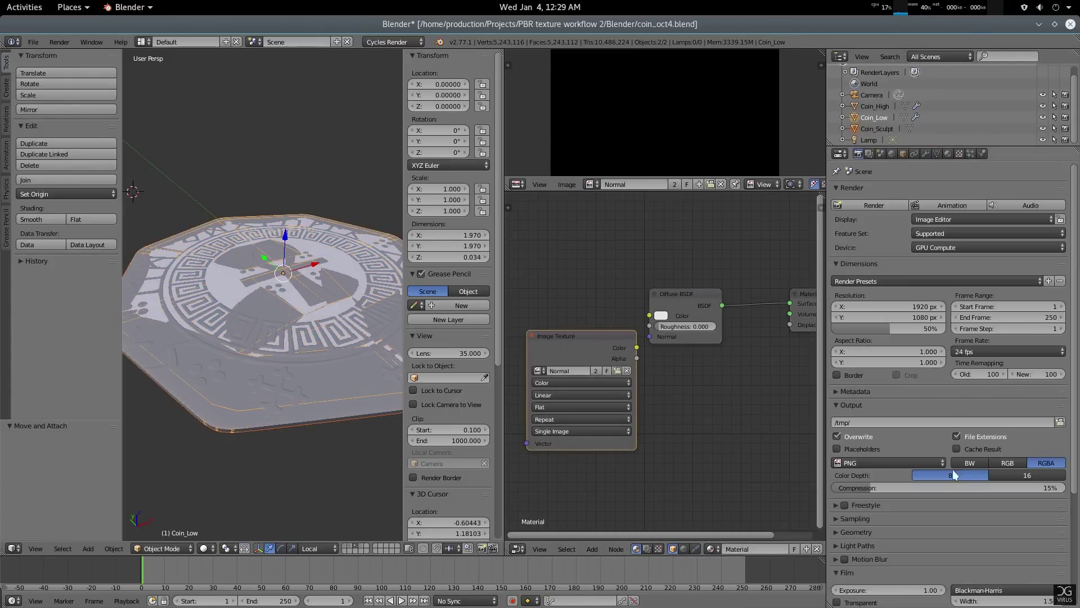
scroll(953, 470, "down", 8)
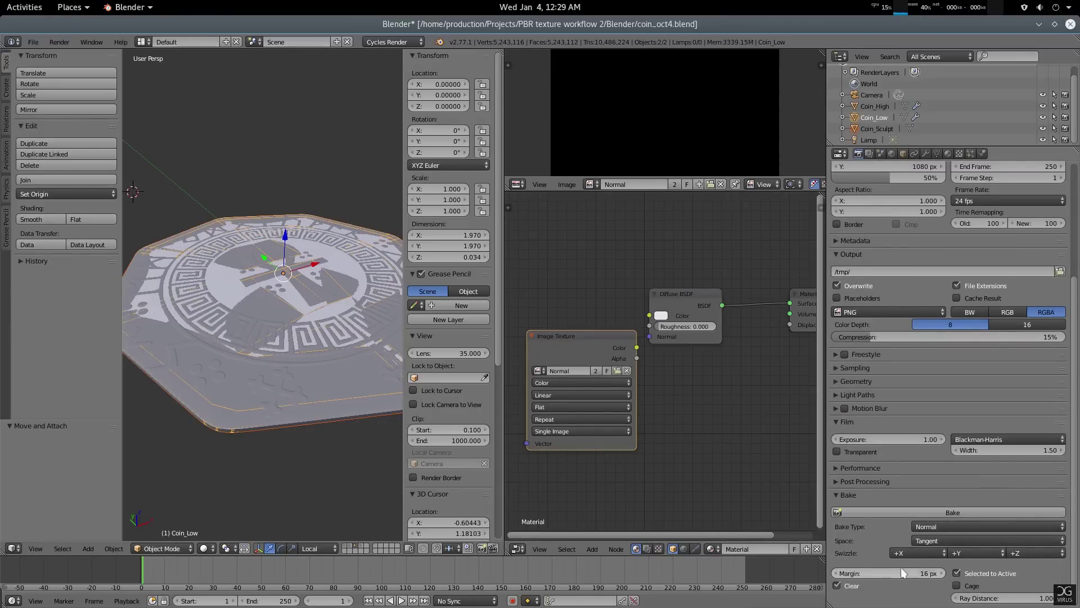
left_click(996, 511)
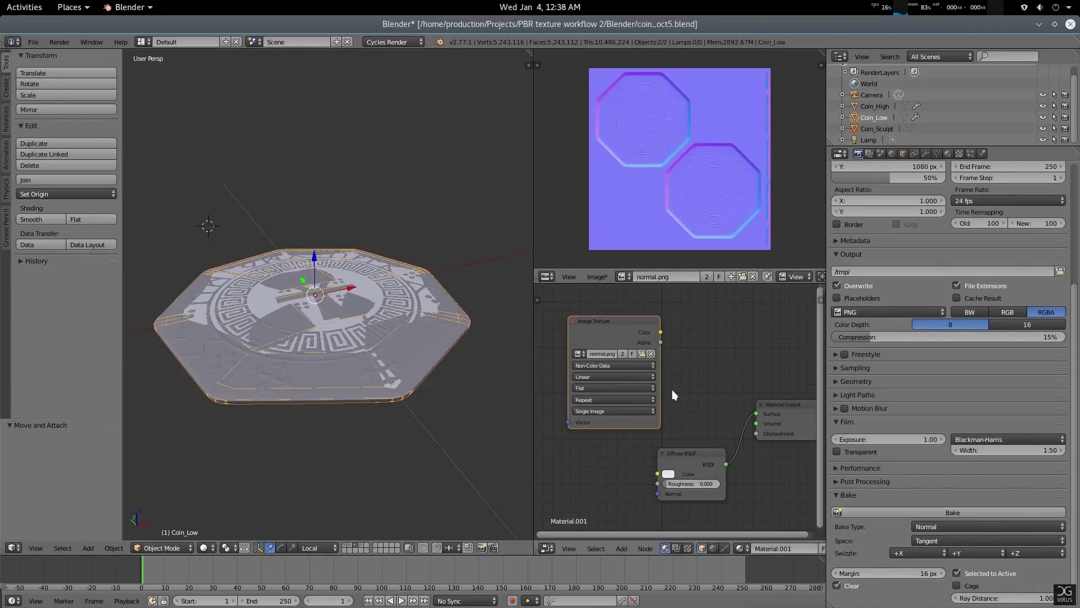
Save the baked normal map to normal.png and reselect only Coin_Low.
middle_click_drag(672, 389, 662, 398)
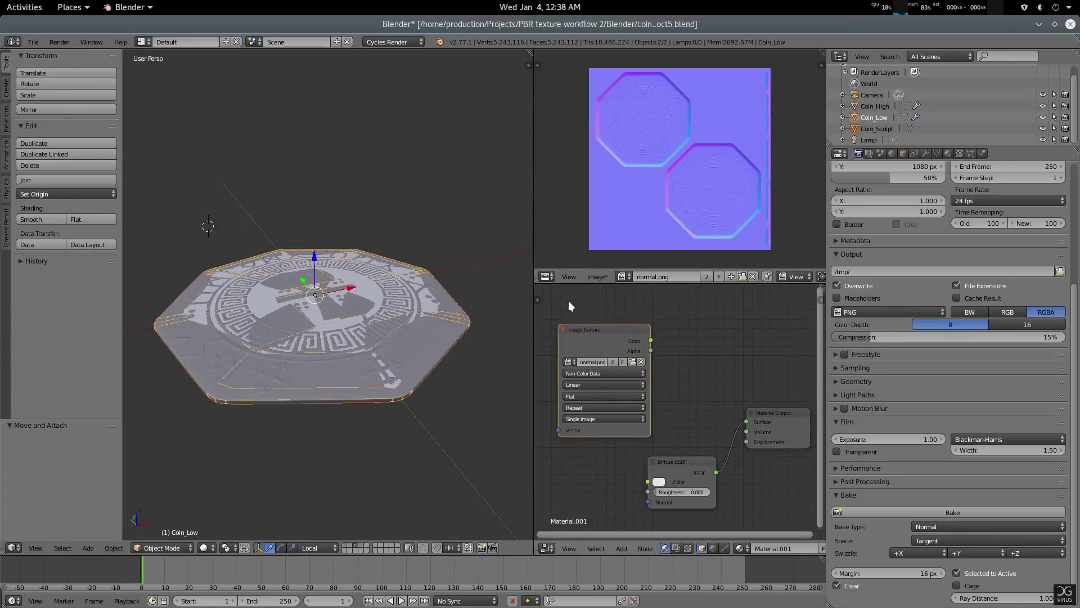
left_click(598, 276)
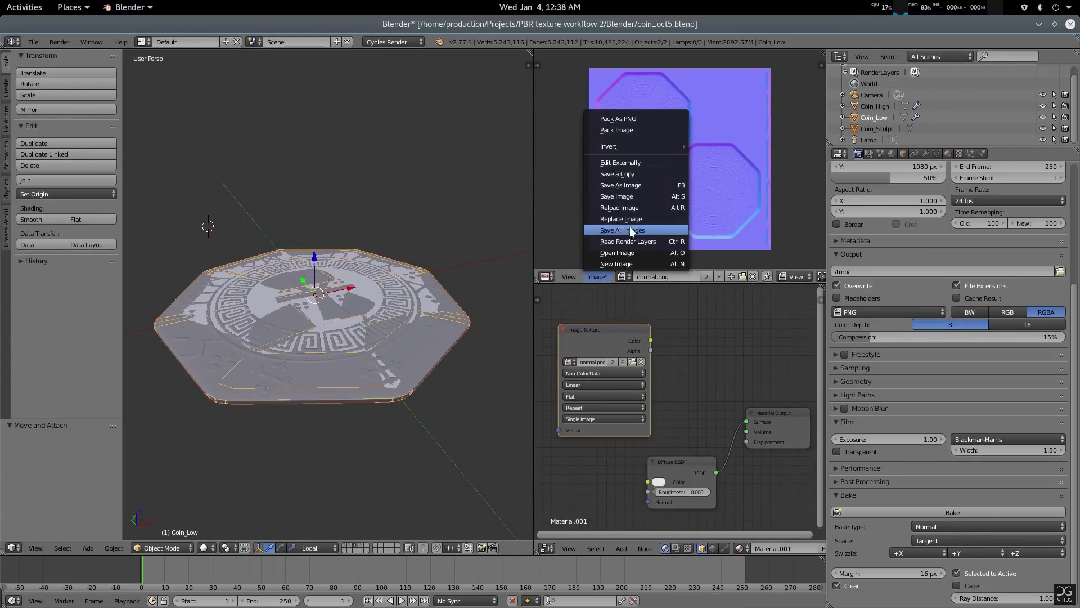
key("Return")
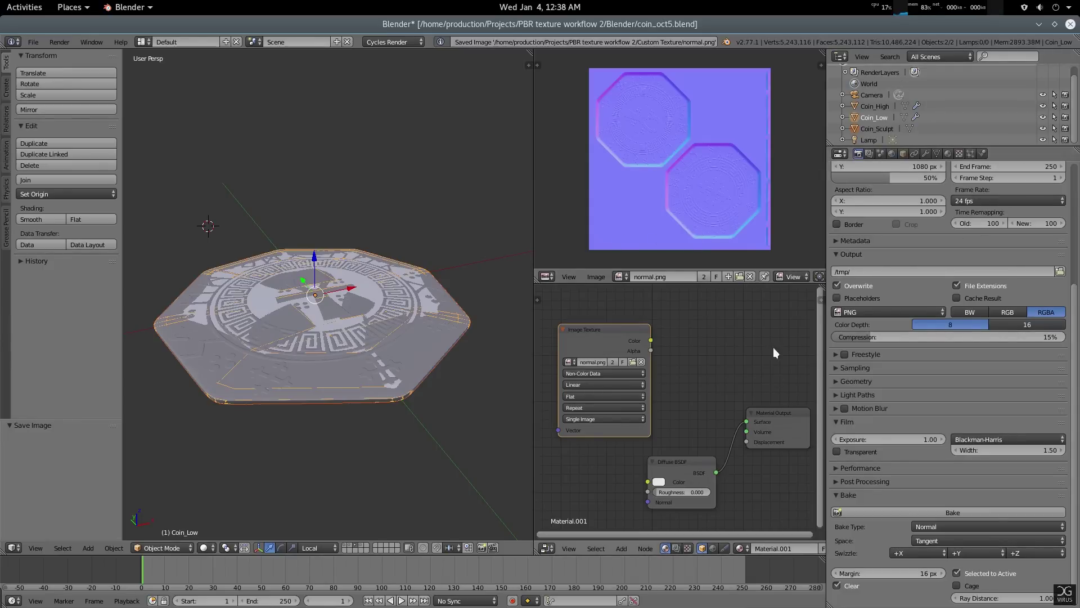
left_click(880, 117)
Apply Coin_Low's Shrinkwrap modifier.
left_click(925, 153)
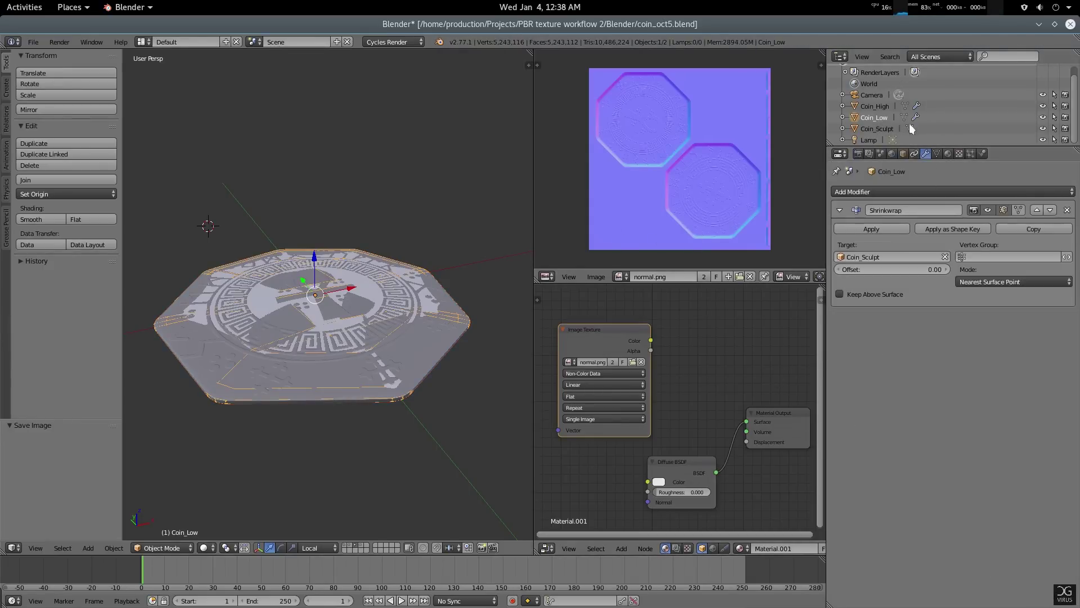
left_click(871, 229)
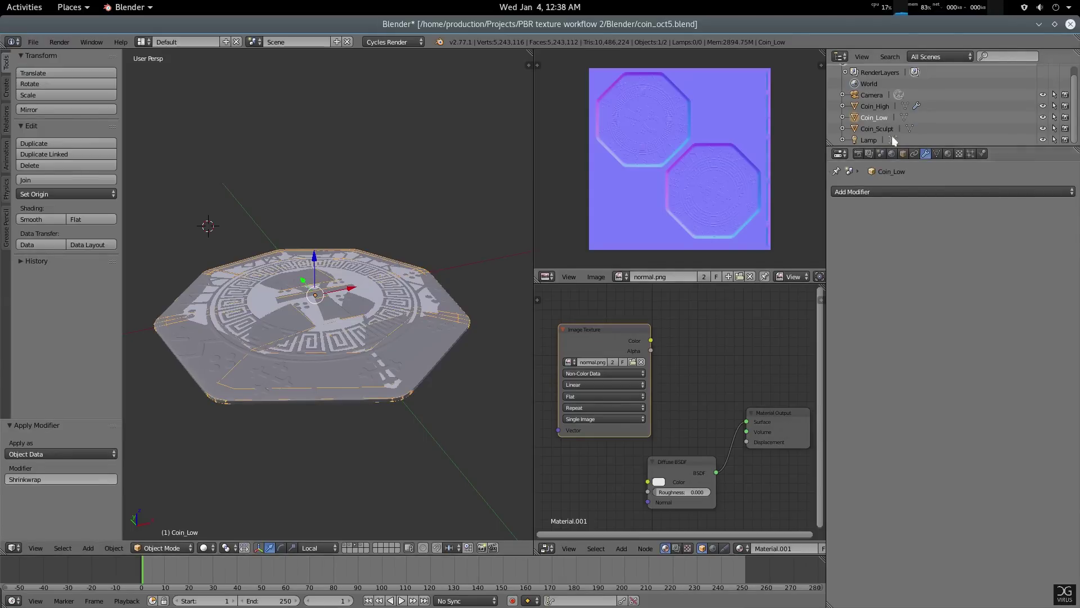
left_click(879, 106)
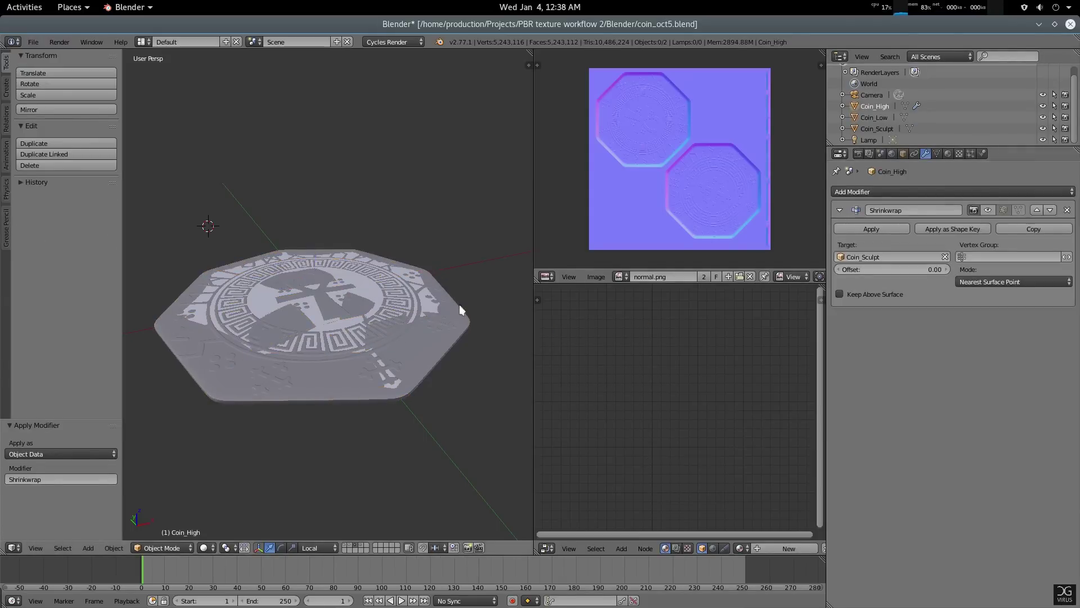
Move Coin_Sculpt to another layer and reselect the low-poly coin.
right_click(338, 354)
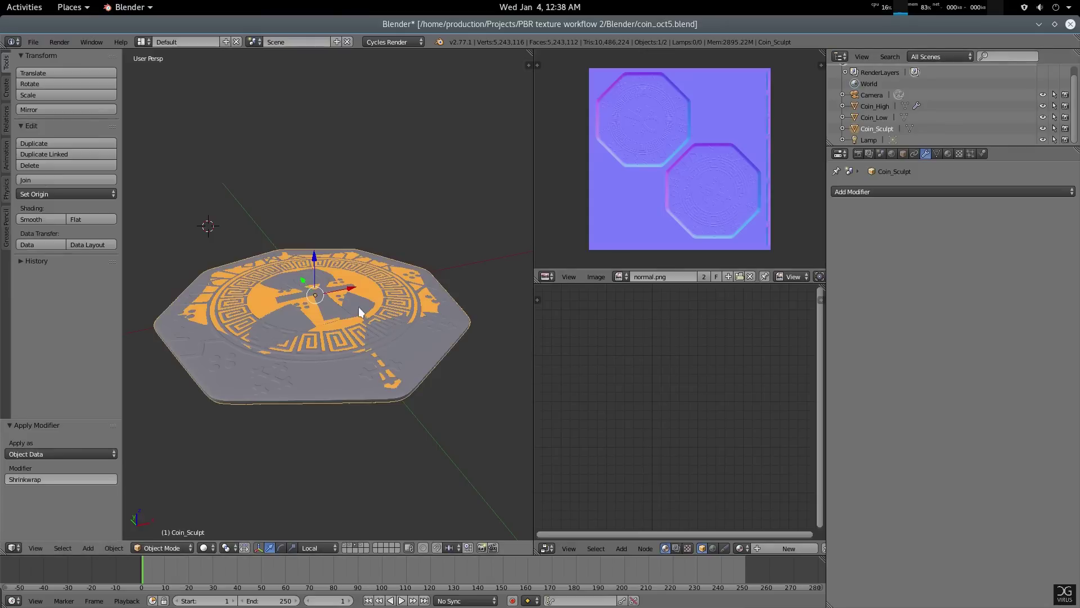
key("m")
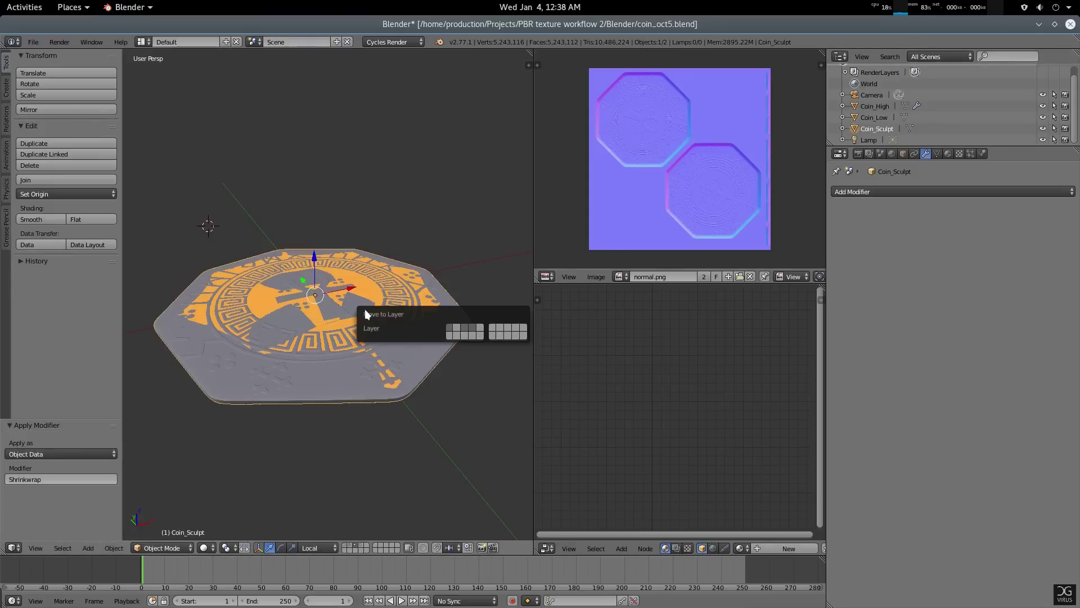
left_click(459, 332)
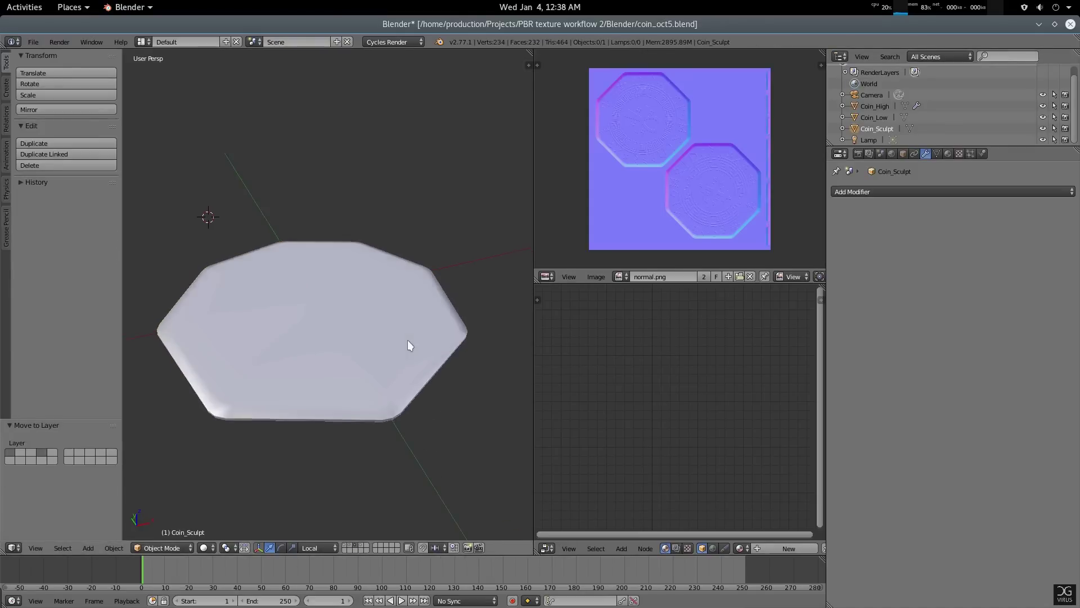
right_click(439, 346)
scroll(372, 374, "up", 3)
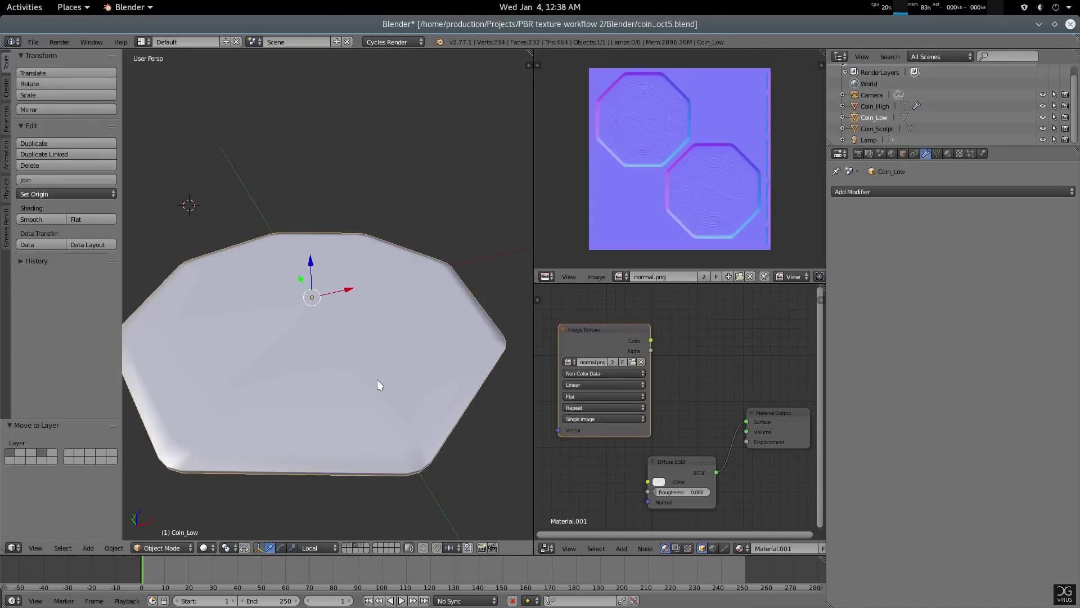
scroll(363, 378, "up", 1)
scroll(660, 360, "down", 1)
mouse_move(687, 364)
middle_mouse_down()
mouse_move(744, 319)
mouse_move(698, 358)
middle_mouse_up()
Add a Normal Map node fed by the Image Texture's colour output.
left_click_drag(680, 320, 595, 359)
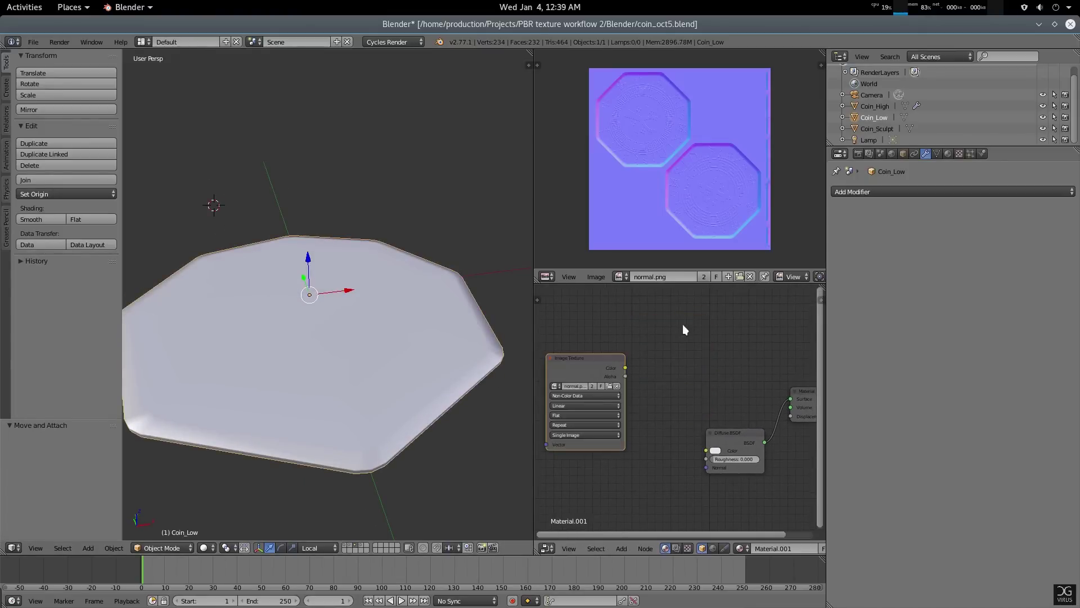
key("shift+a")
left_click(681, 326)
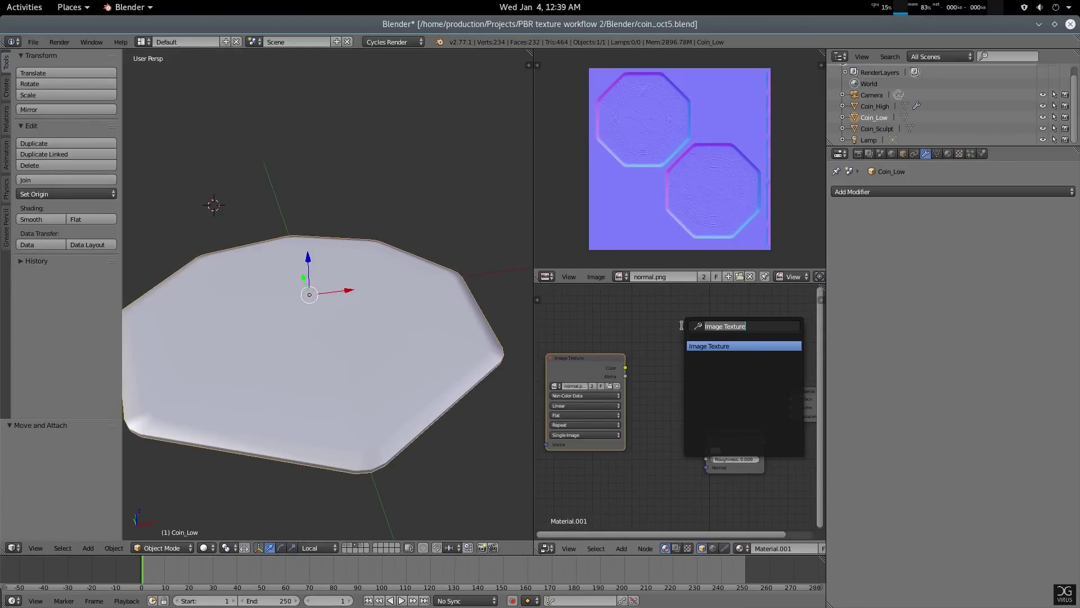
type("norm")
key("Down")
key("Return")
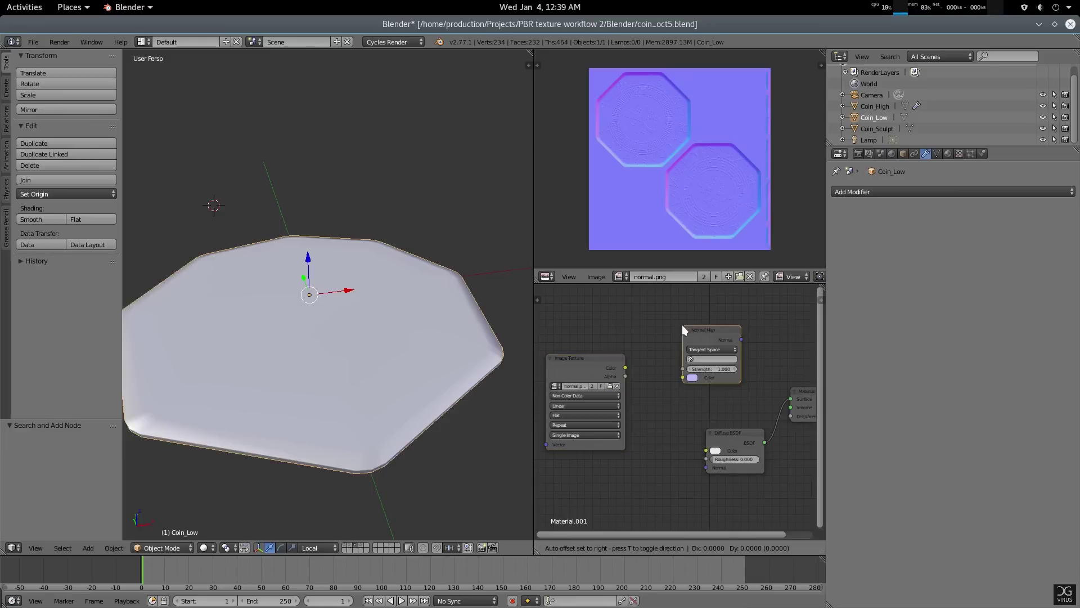
left_click(652, 342)
left_click_drag(626, 368, 652, 395)
Link the Normal Map into the Diffuse BSDF's Normal input and place the nodes side by side.
left_click_drag(738, 434, 741, 432)
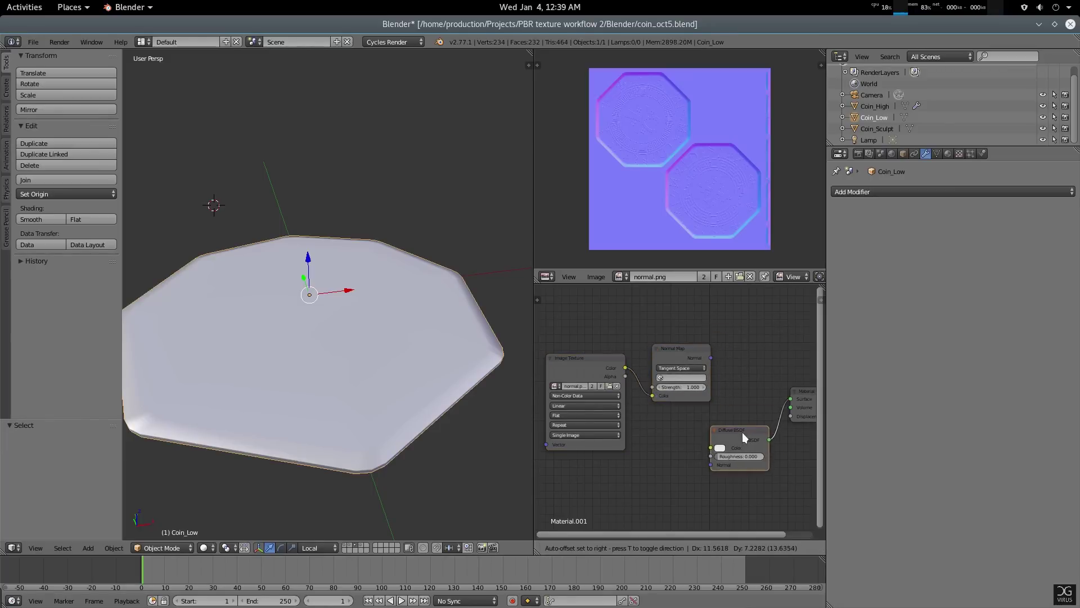
left_click(694, 353, "shift")
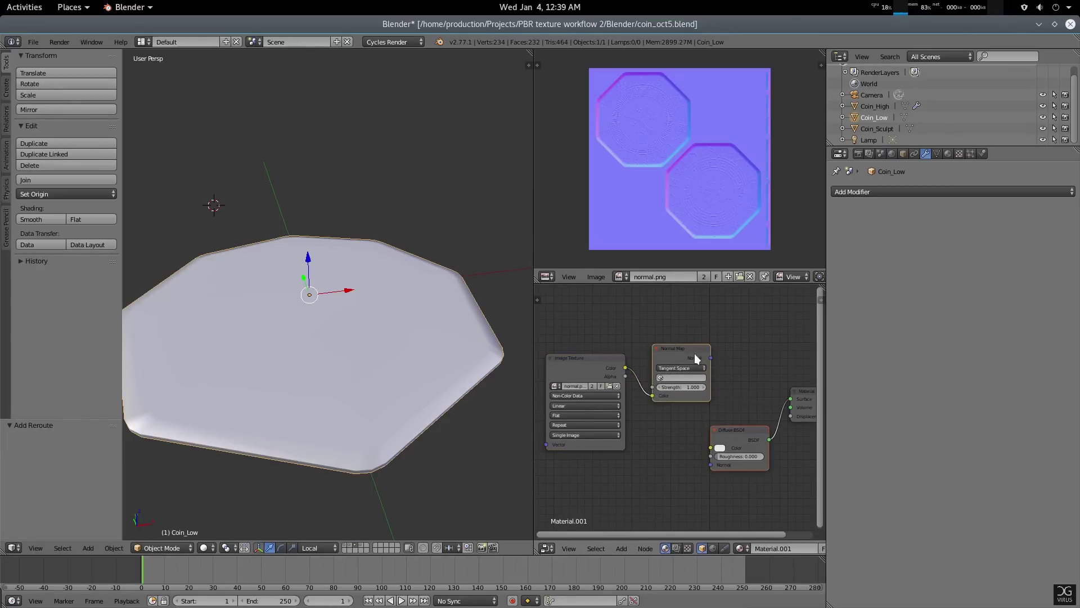
key("f")
left_click_drag(716, 468, 743, 374)
scroll(416, 391, "down", 4)
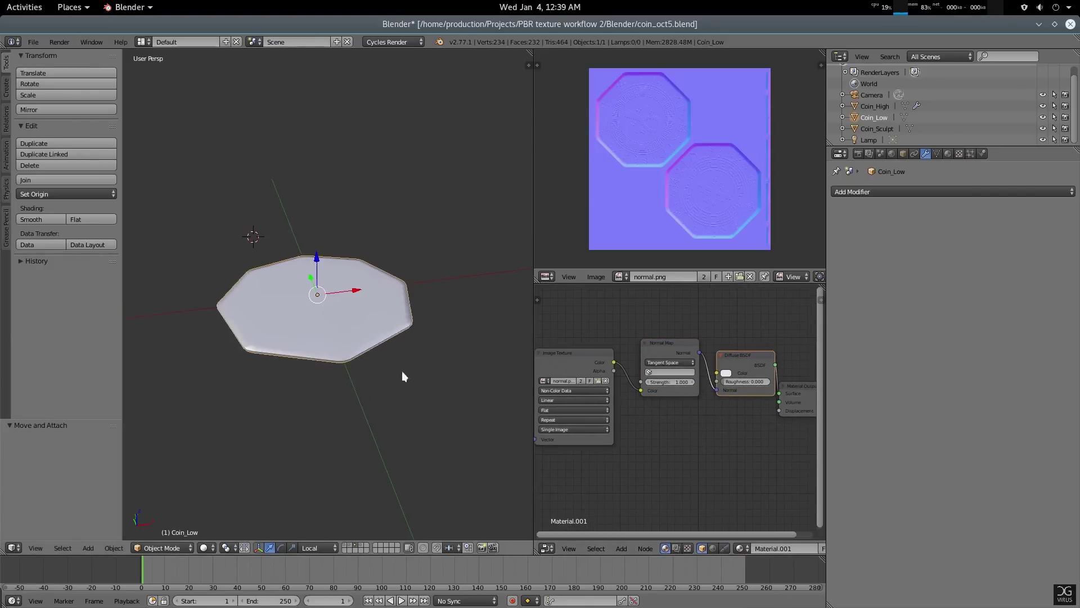
left_click(206, 548)
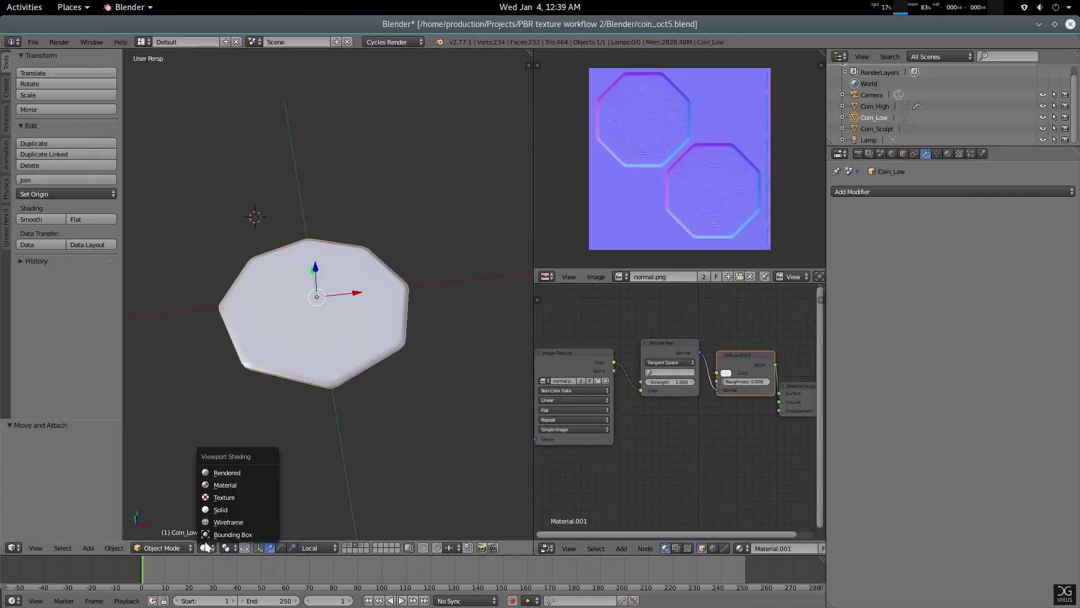
Switch the viewport to Material shading to preview the coin.
left_click(230, 487)
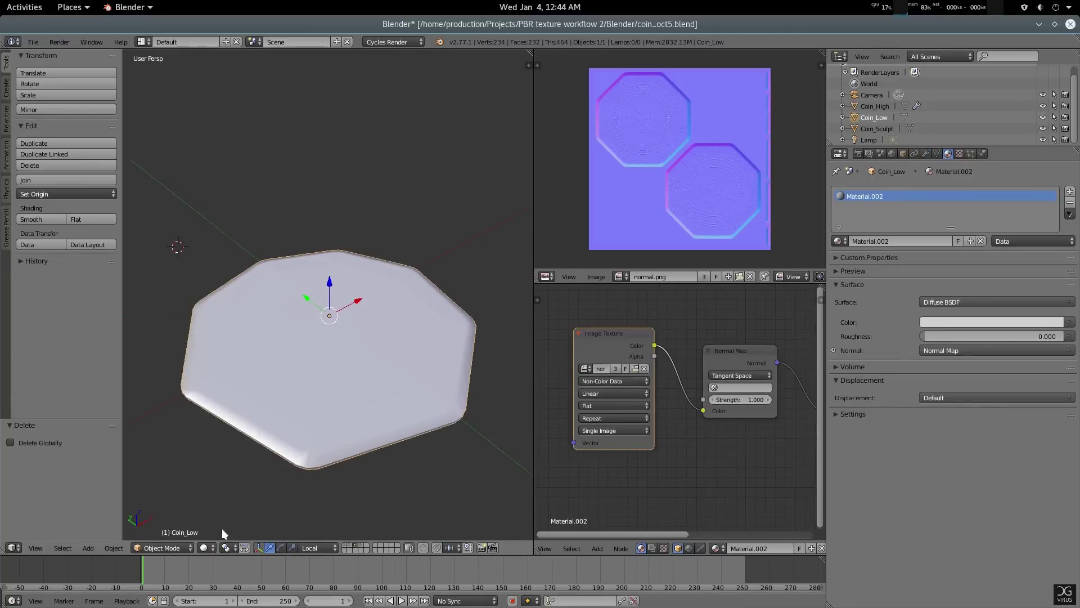
left_click(204, 547)
left_click(239, 485)
scroll(369, 362, "down", 5)
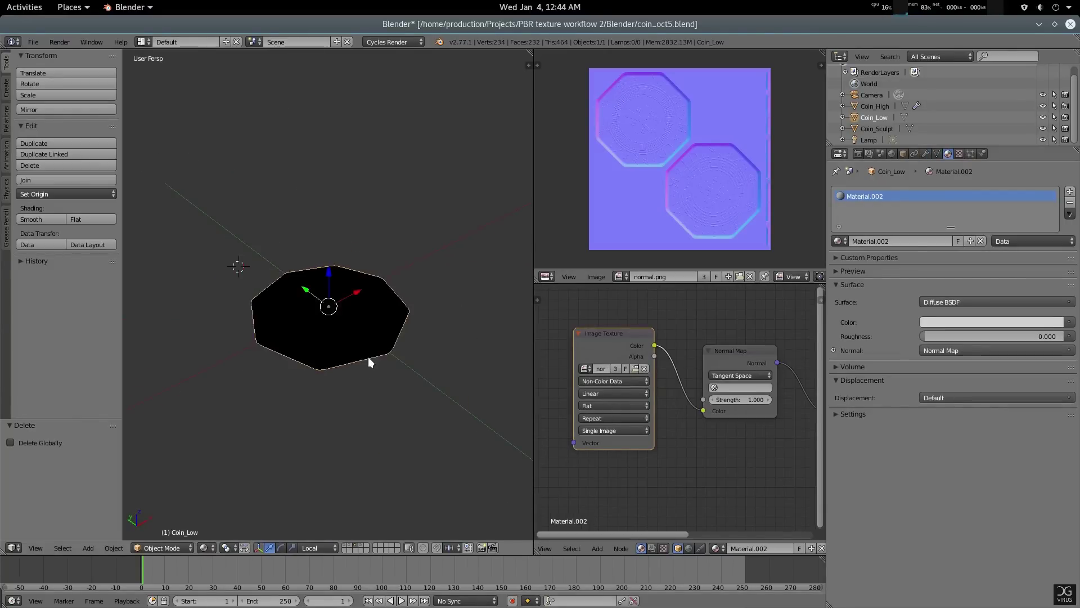
middle_click_drag(403, 301, 345, 318)
Add a point lamp and move it along Y and up Z above the coin.
key("shift+a")
mouse_move(345, 313)
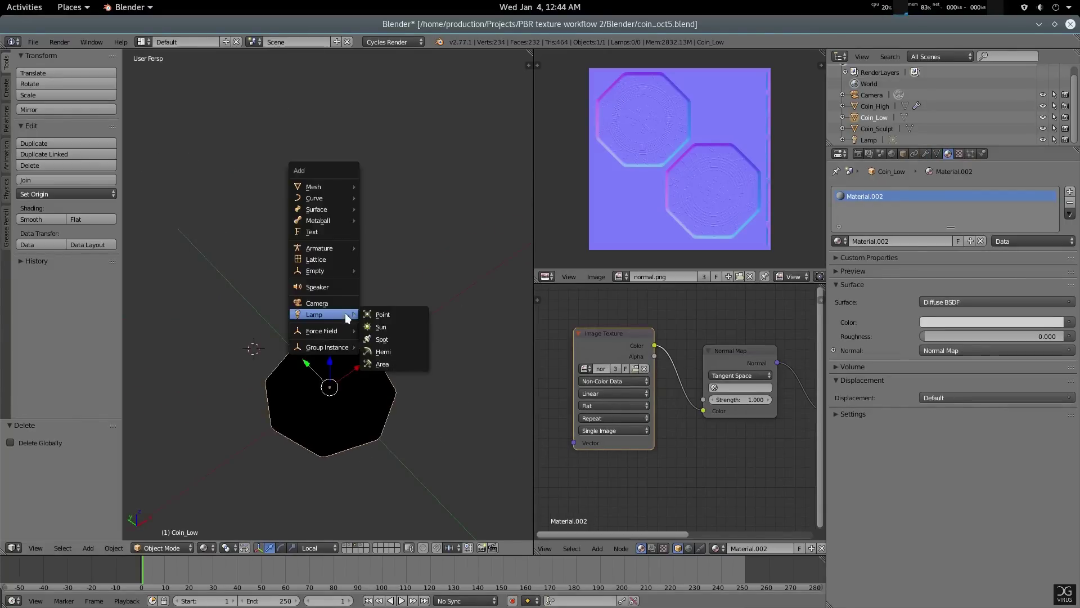
left_click(381, 323)
middle_click_drag(351, 485, 250, 333)
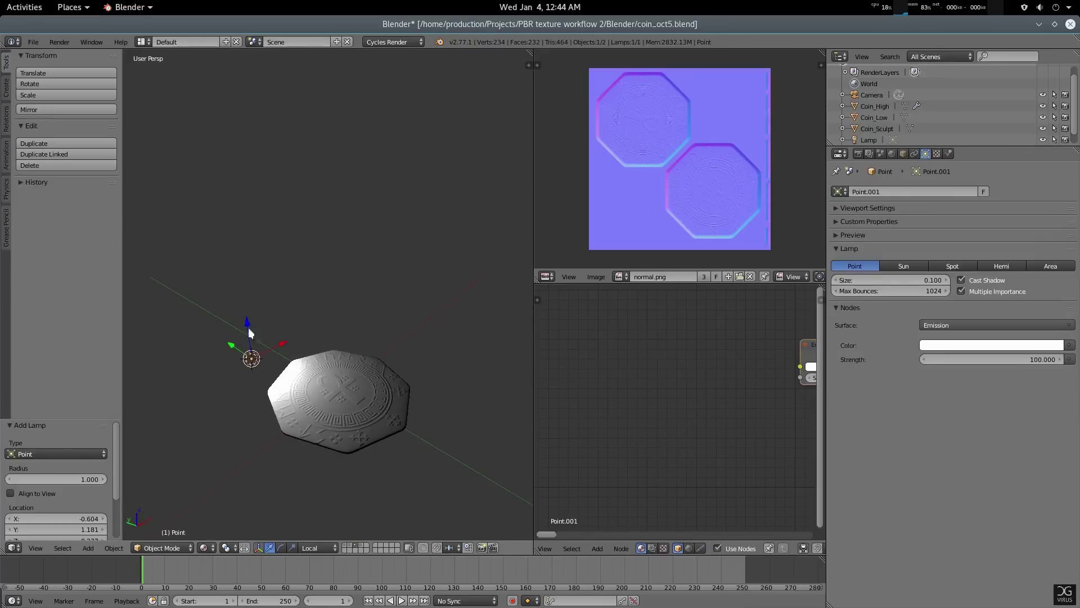
left_click_drag(246, 326, 337, 309)
left_click_drag(230, 356, 399, 293)
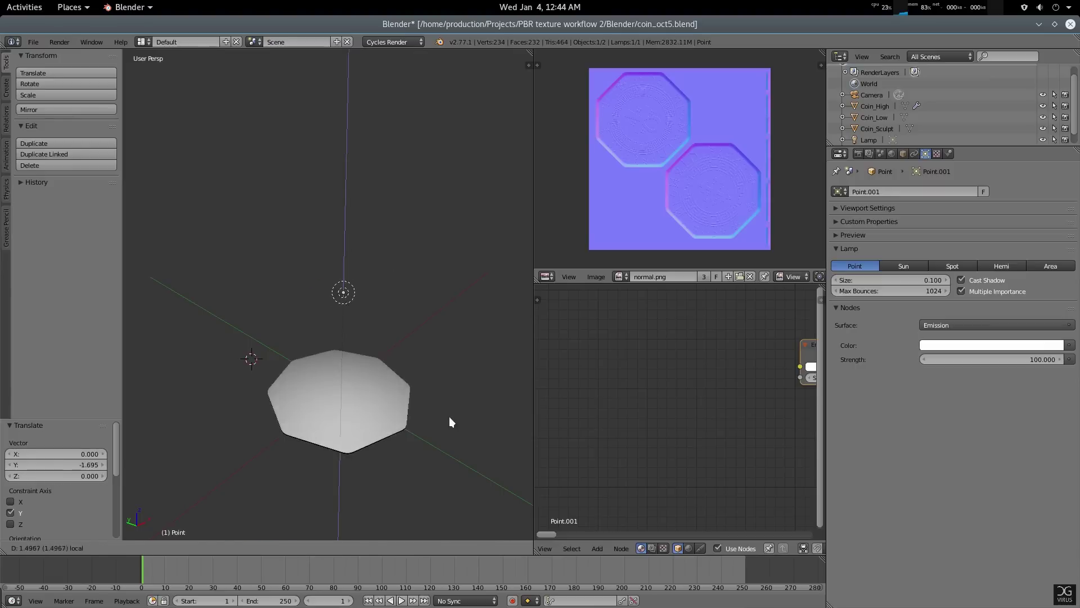
scroll(449, 416, "up", 2)
middle_click_drag(449, 417, 378, 315)
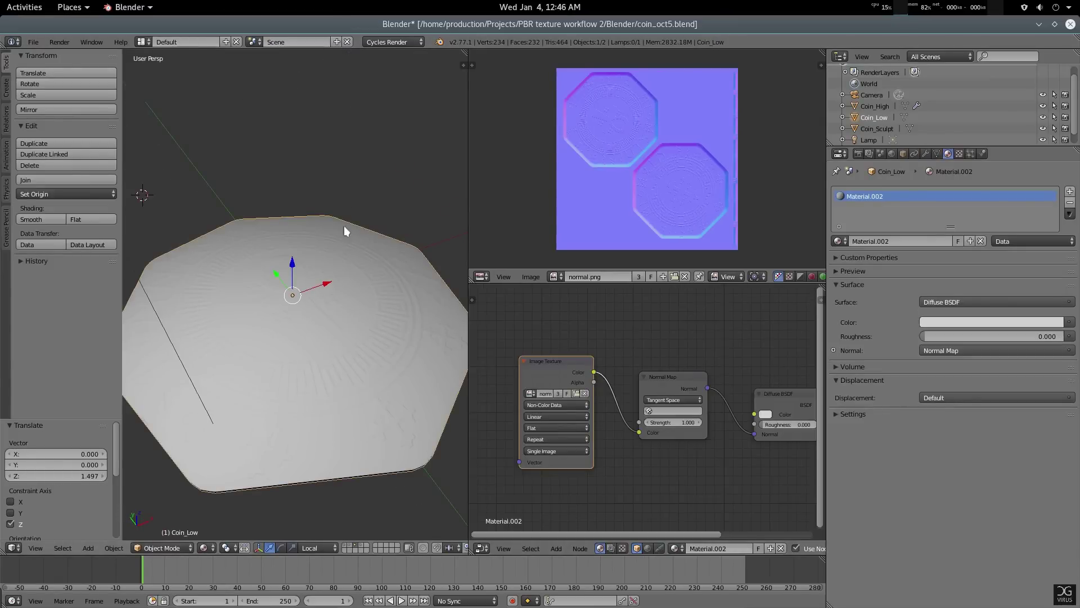
scroll(338, 308, "up", 3)
scroll(339, 302, "down", 5)
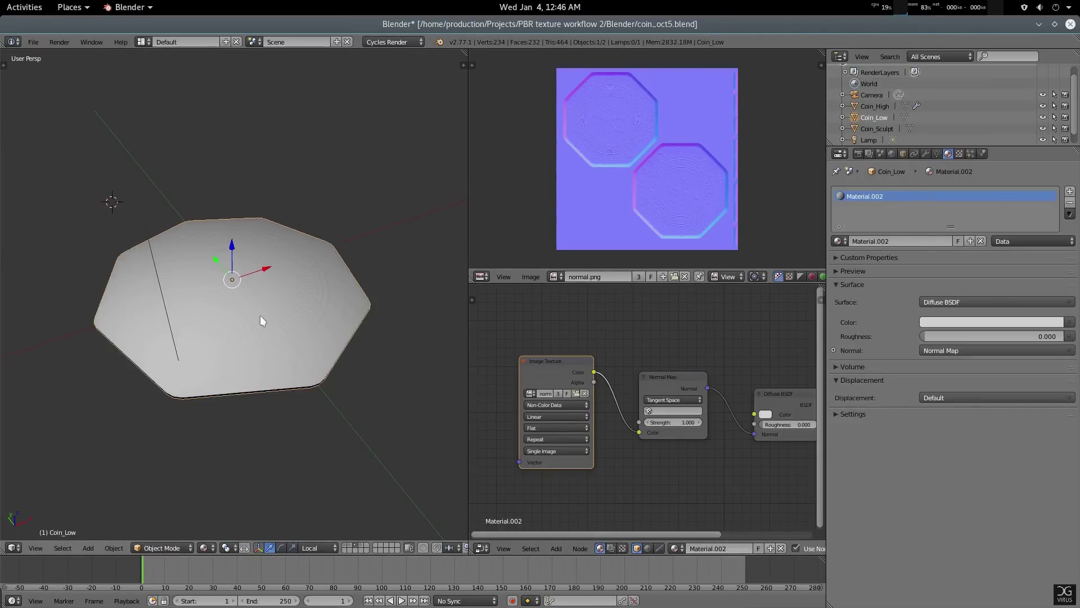
scroll(381, 305, "up", 2)
Drag desert, lake and forest HDR files into the image editor, ending with Topanga Forest.
key("alt+Tab")
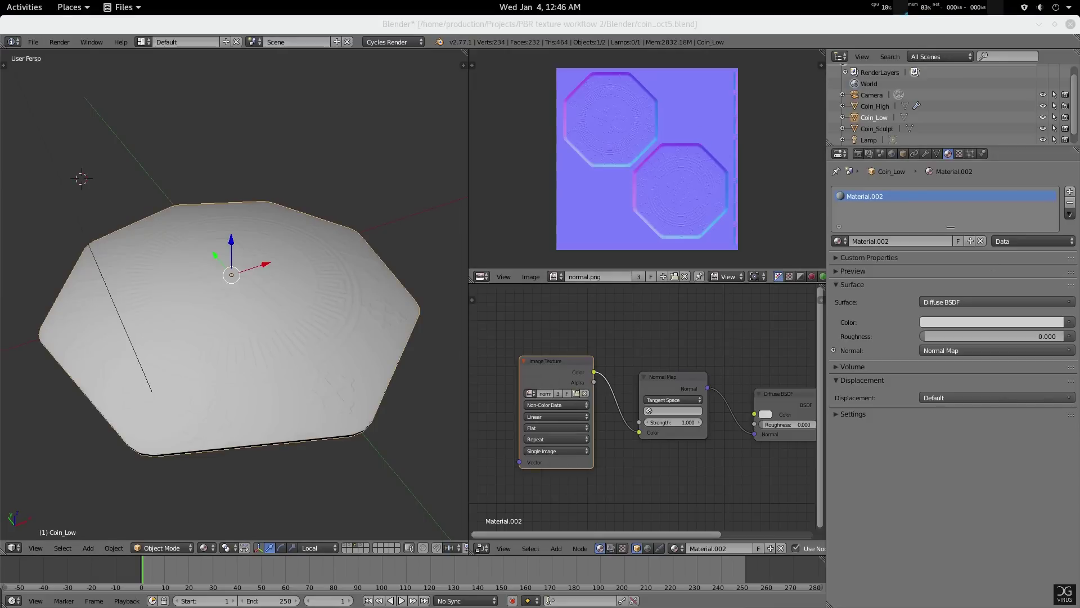
left_click_drag(709, 185, 712, 308)
left_click_drag(883, 278, 674, 201)
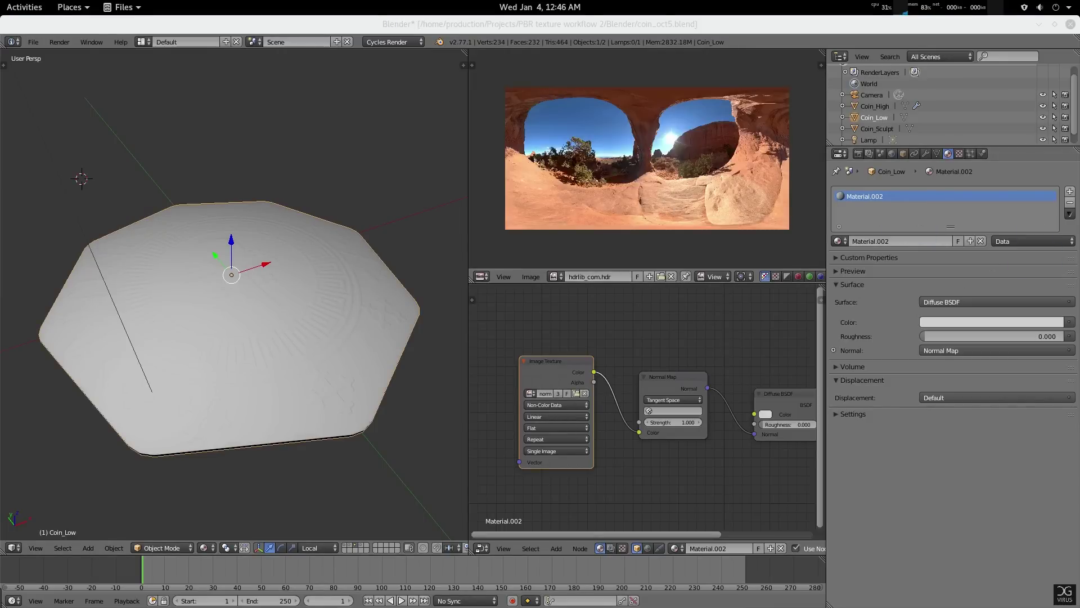
left_click_drag(762, 190, 723, 189)
mouse_move(813, 163)
left_mouse_down()
mouse_move(803, 157)
mouse_move(803, 177)
left_mouse_up()
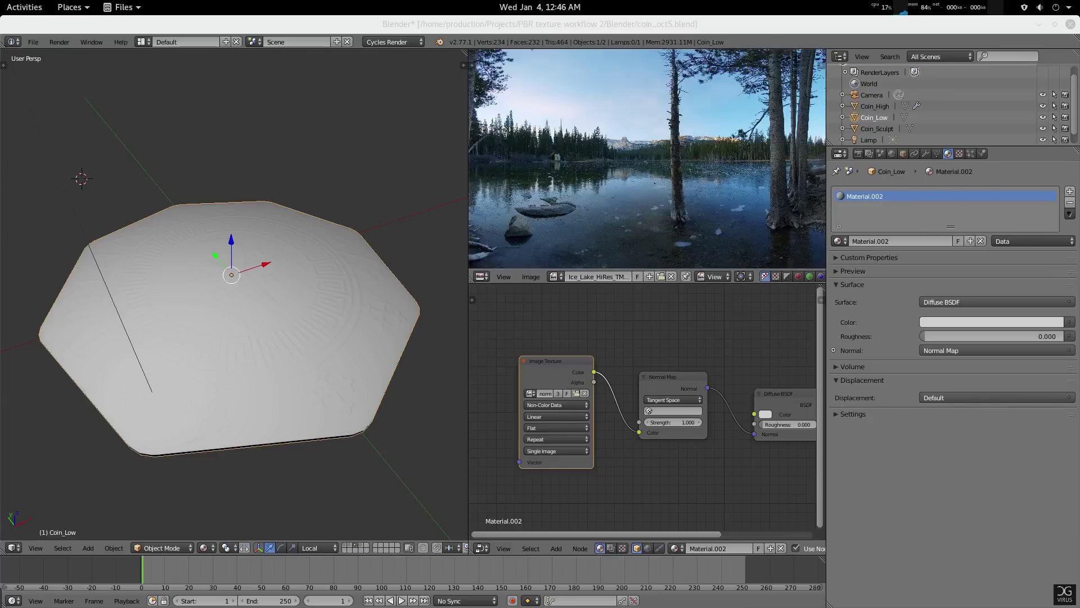
left_click_drag(674, 156, 660, 234)
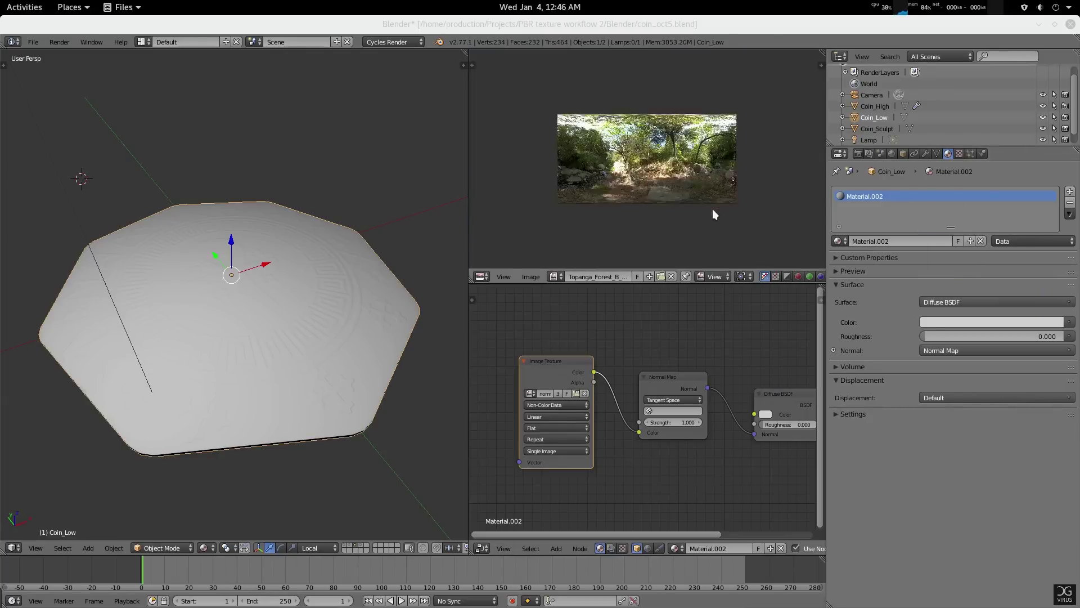
scroll(712, 208, "up", 1)
Enable Probe Auto Refresh, update the probe, and set Reflection 2048 and Diffuse 64.
left_click(893, 155)
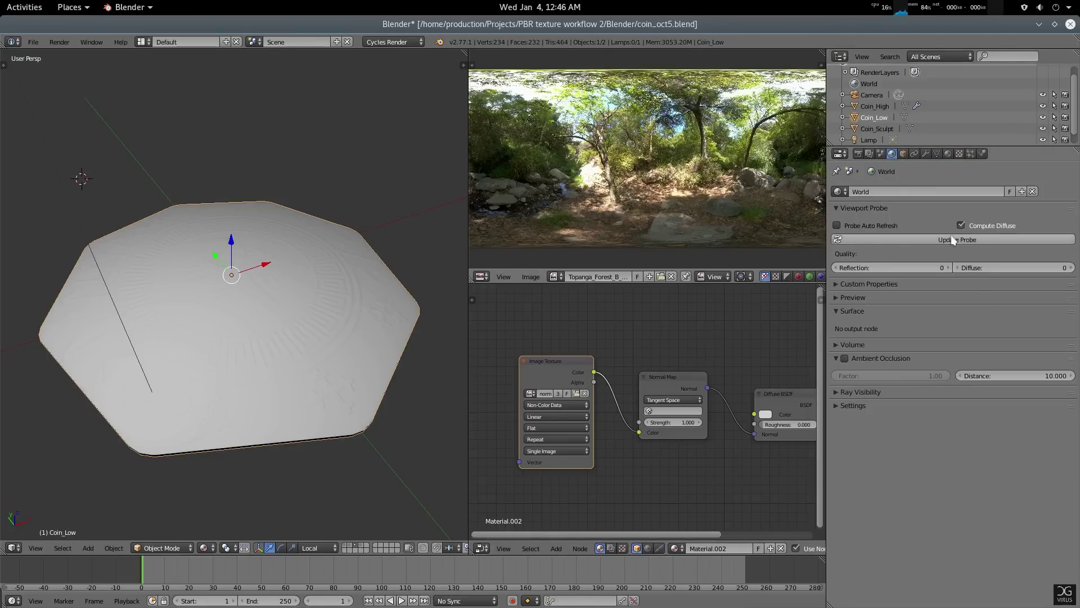
left_click(872, 225)
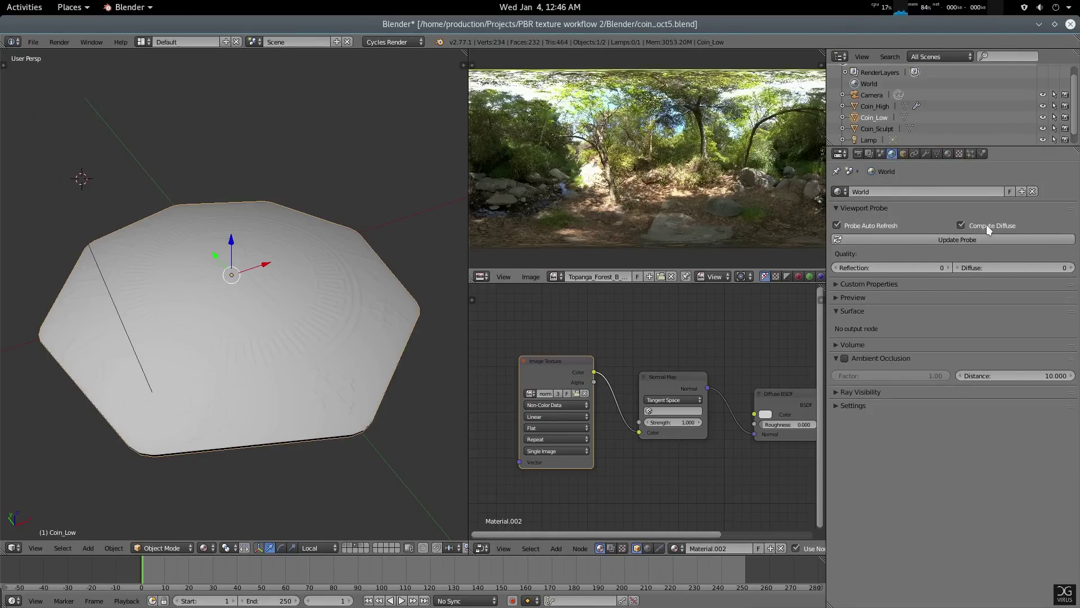
left_click(953, 240)
left_click(908, 269)
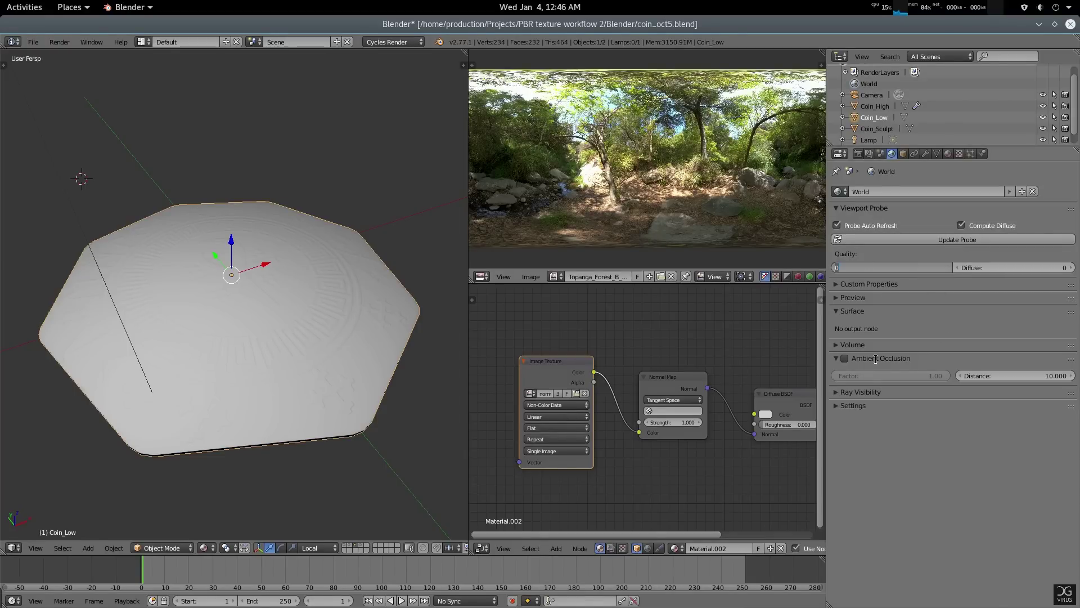
type("2048")
key("Return")
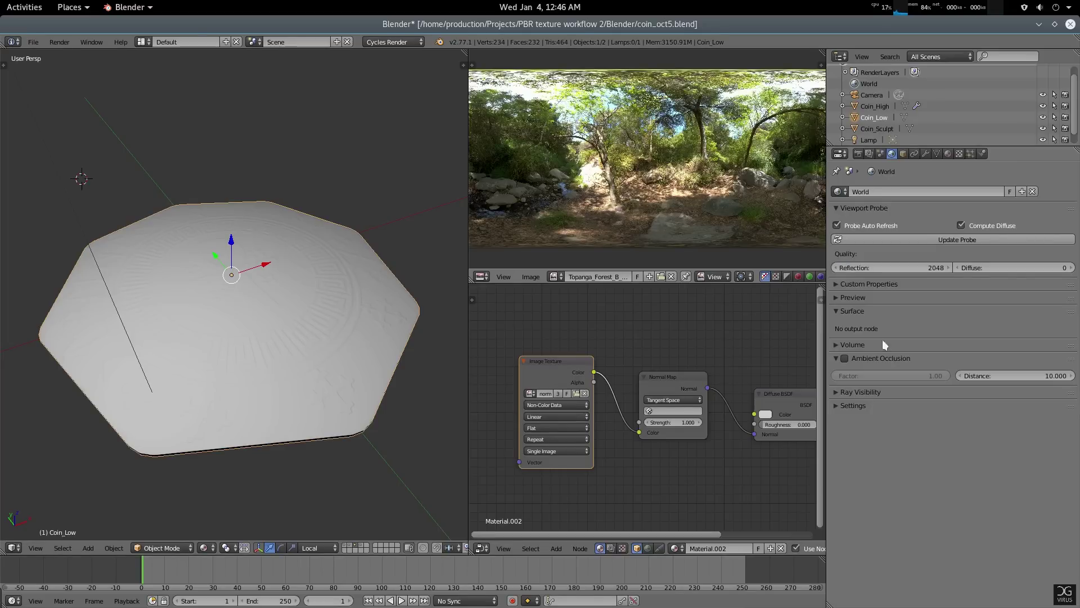
left_click(1027, 264)
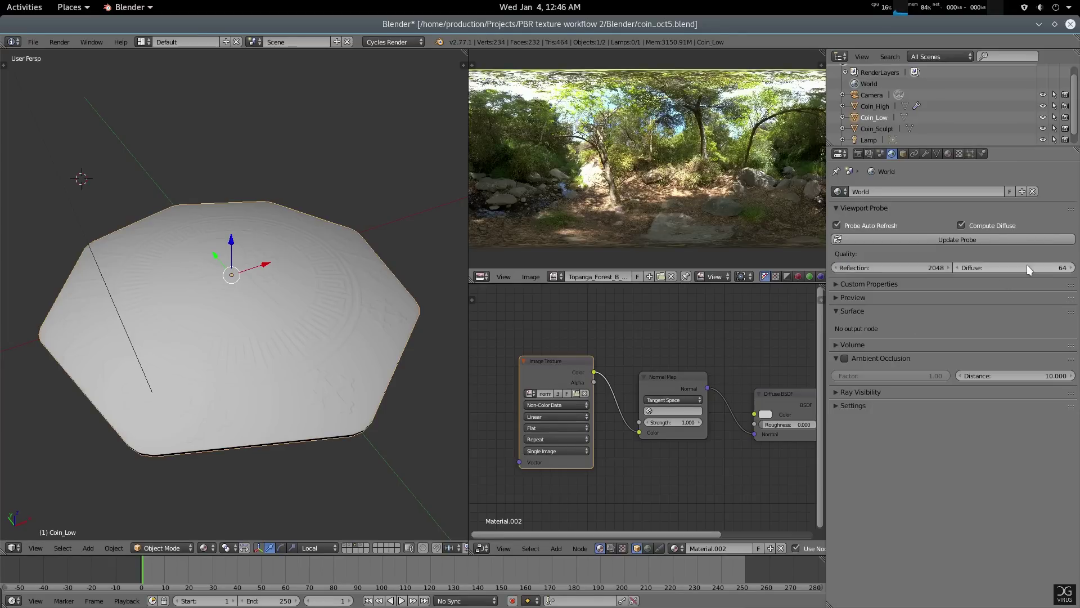
type("64")
key("Return")
middle_click_drag(359, 267, 351, 288)
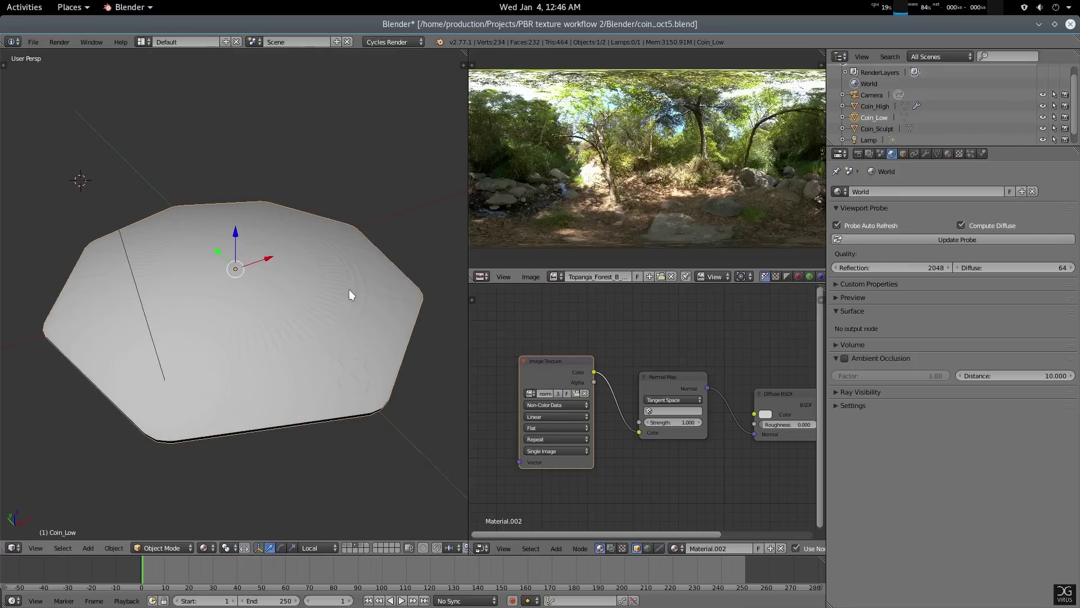
In the sidebar, switch to Material shading and enable Material Preview at quality 64.
key("n")
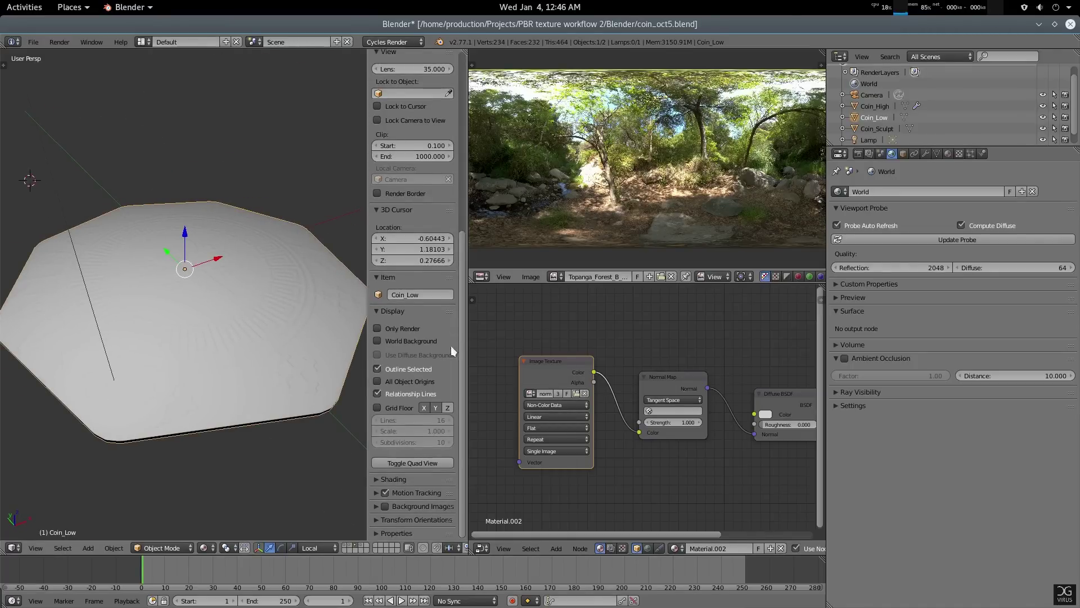
left_click(202, 548)
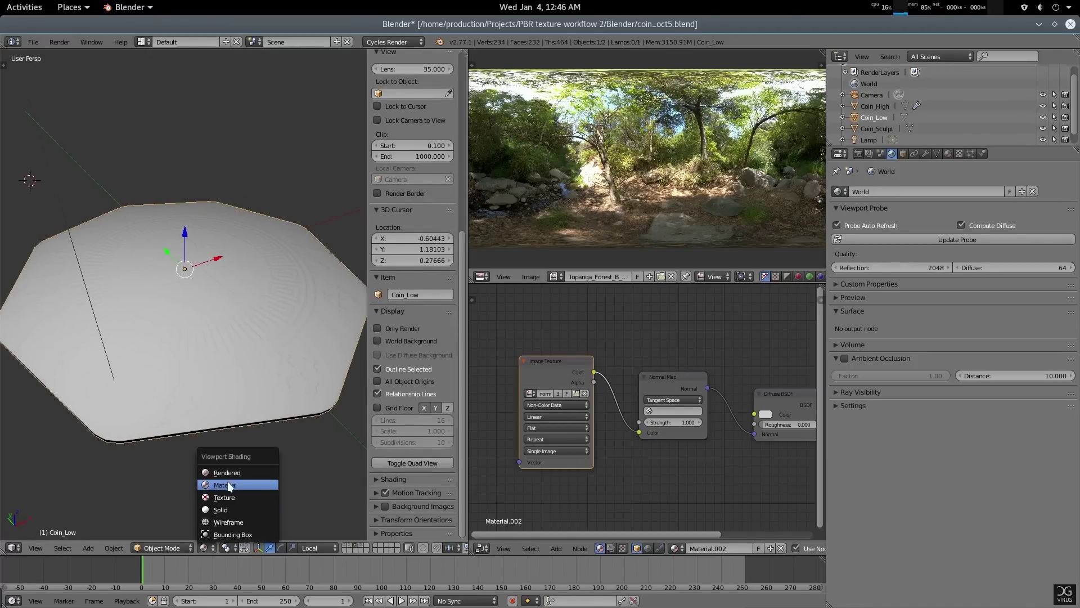
left_click(228, 488)
scroll(437, 341, "down", 5)
left_click(397, 350)
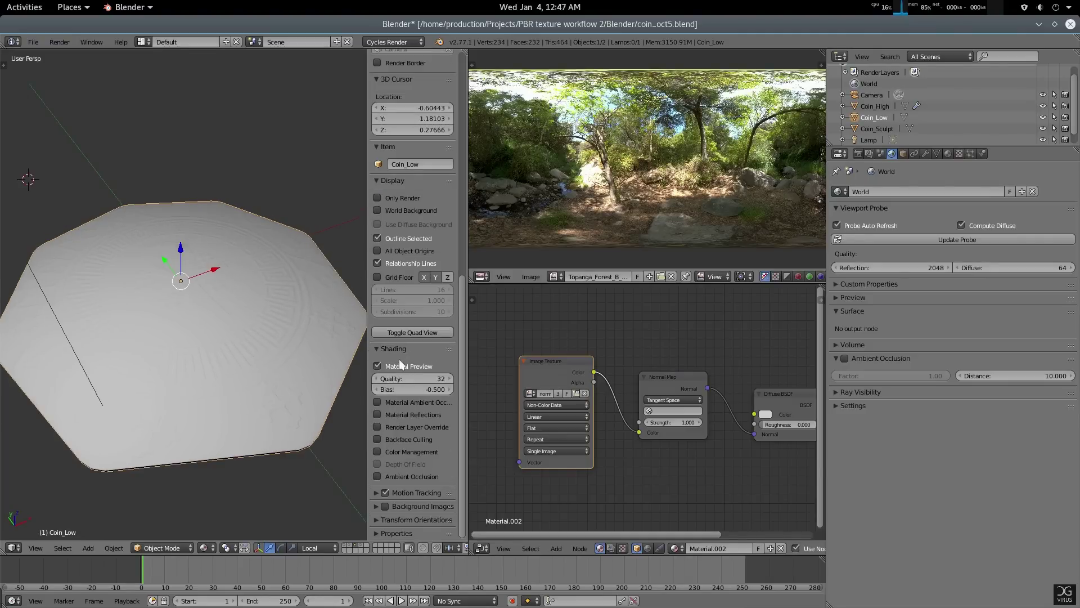
left_click(406, 363)
left_click(435, 380)
type("64")
key("Return")
mouse_move(263, 353)
middle_mouse_down()
mouse_move(268, 320)
mouse_move(265, 334)
middle_mouse_up()
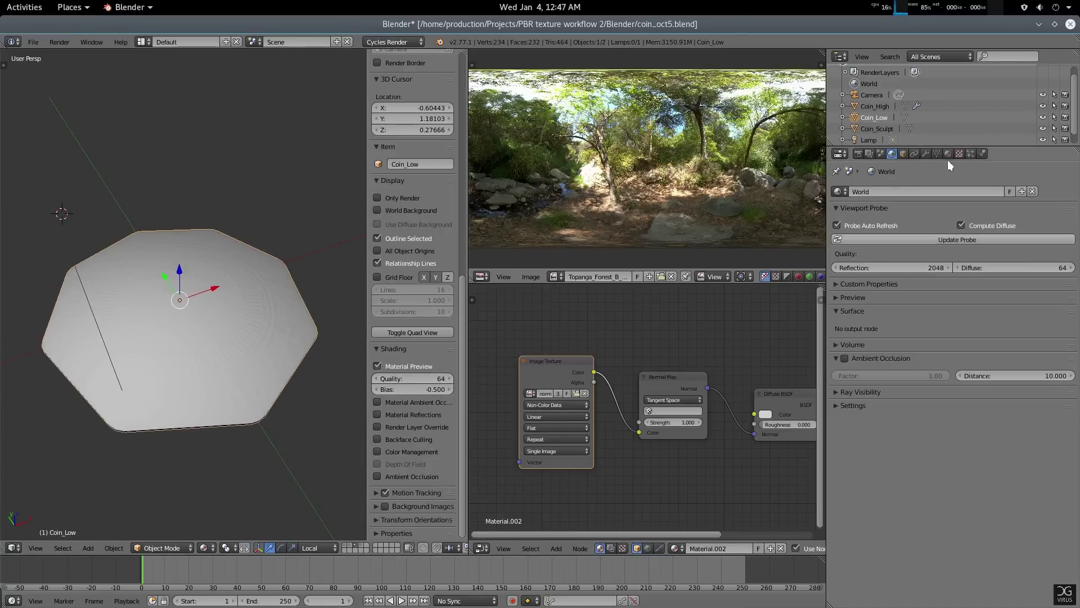
left_click(881, 208)
left_click(881, 208)
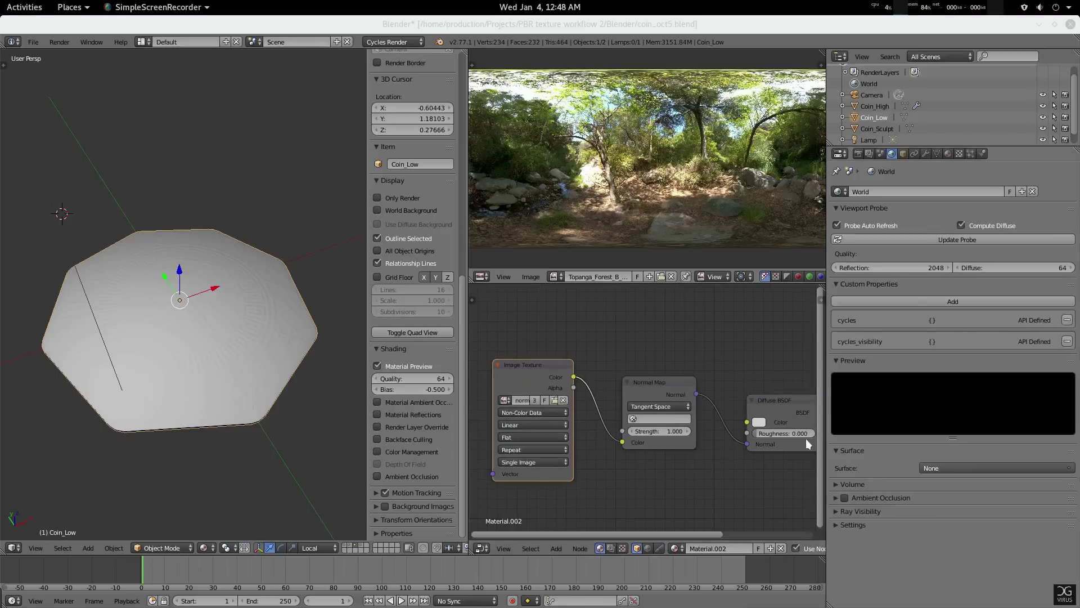
Show the World node tree and set the World surface shader to Background.
middle_click_drag(750, 471, 726, 466)
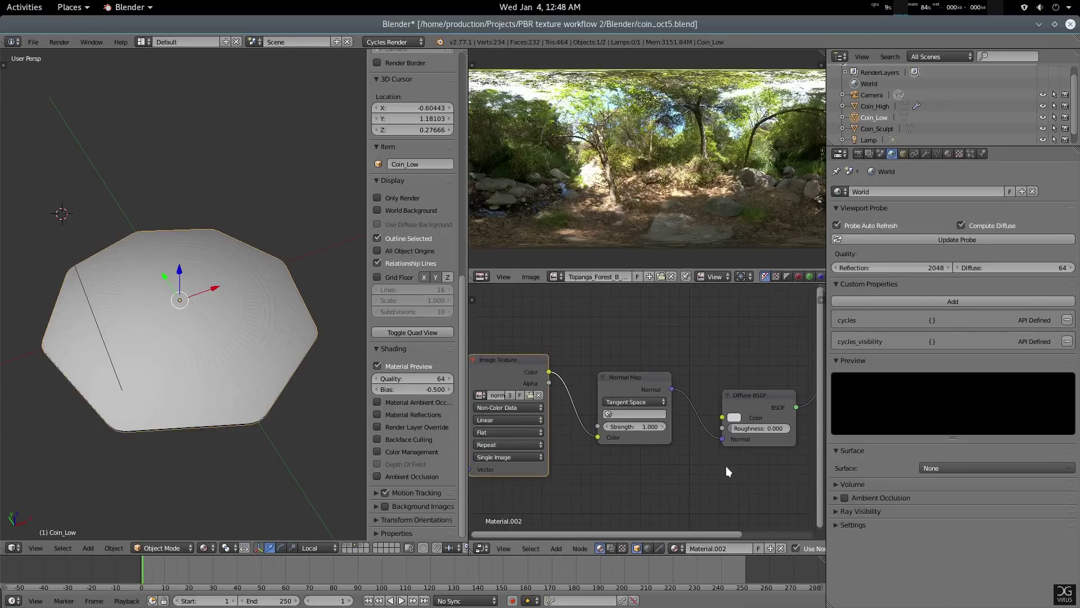
left_click(647, 548)
scroll(682, 479, "up", 2)
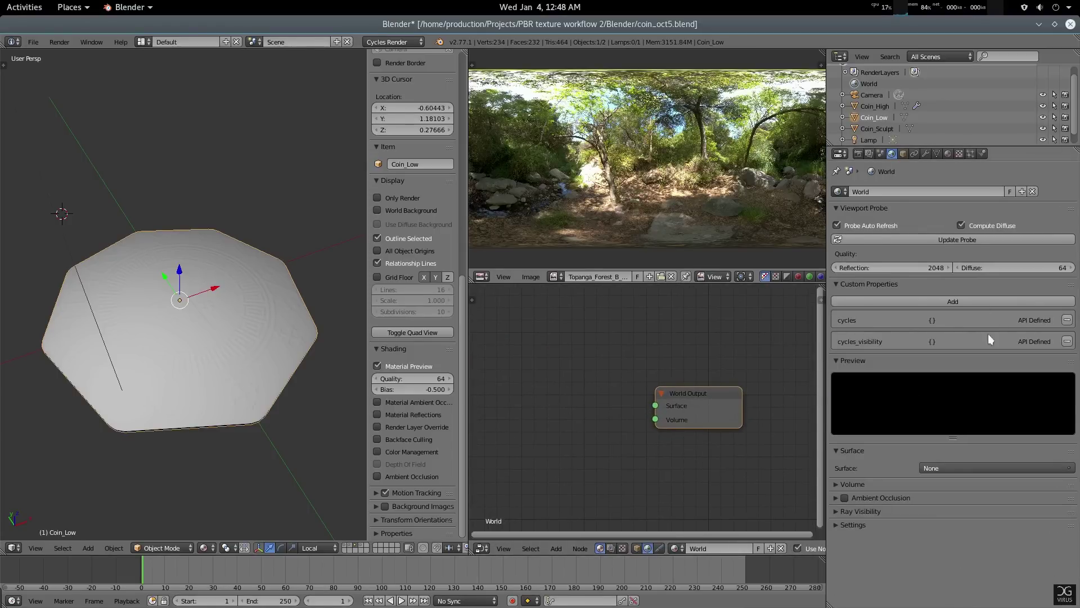
left_click(964, 467)
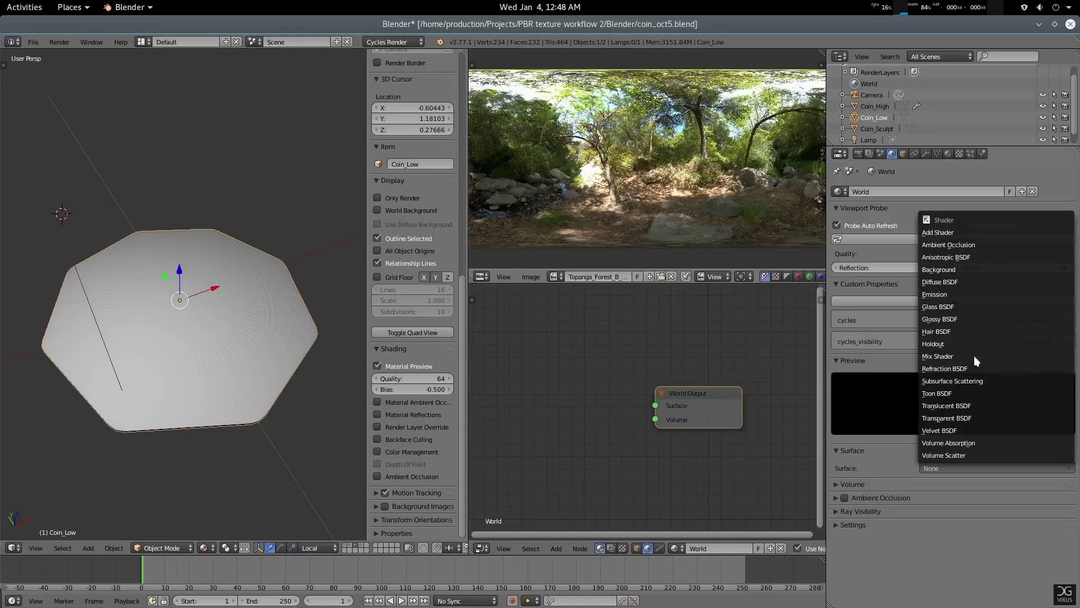
left_click(989, 271)
Feed an Environment Texture into the Background colour, using hdrlib_com.hdr as its image.
left_click(1070, 489)
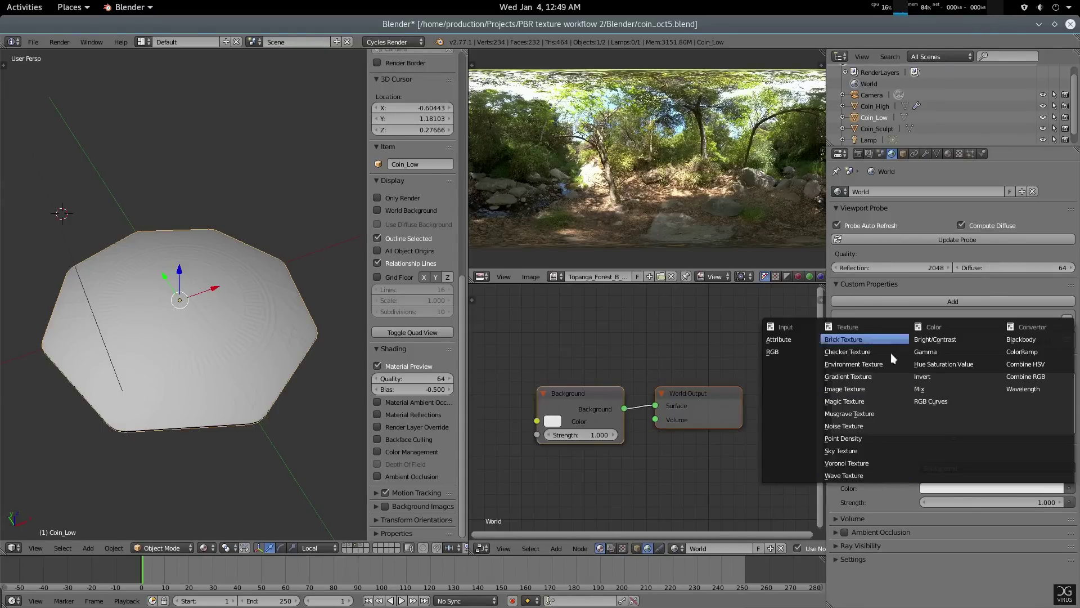
left_click(870, 363)
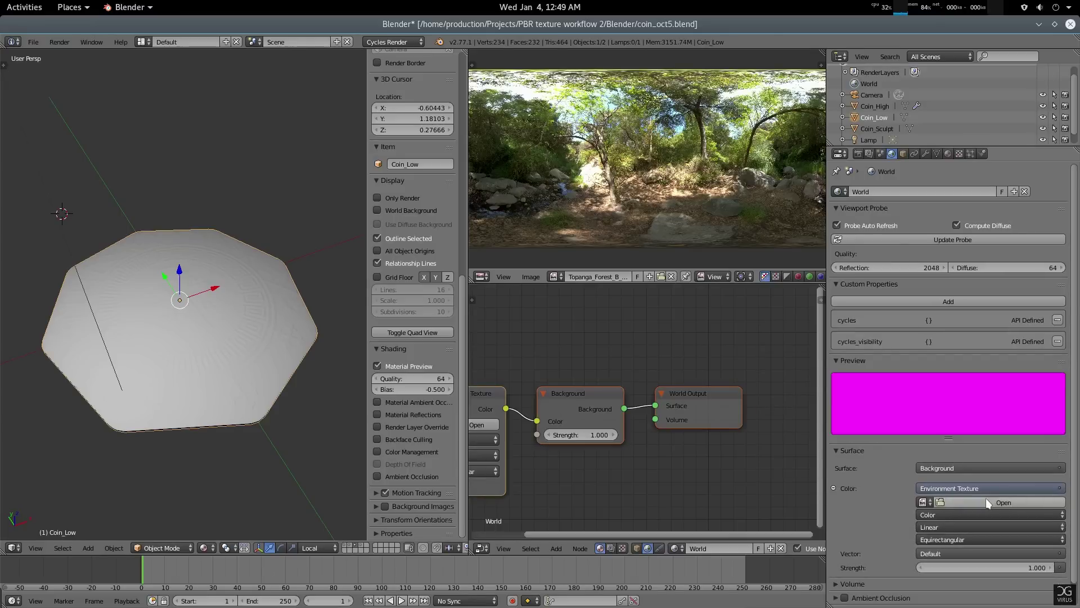
left_click(924, 502)
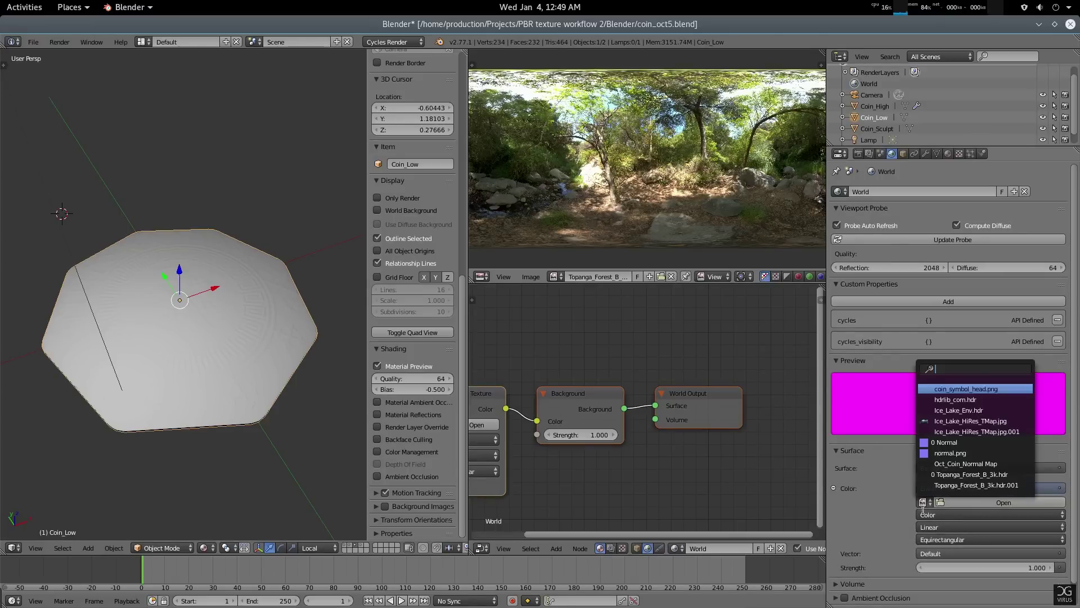
left_click(1014, 420)
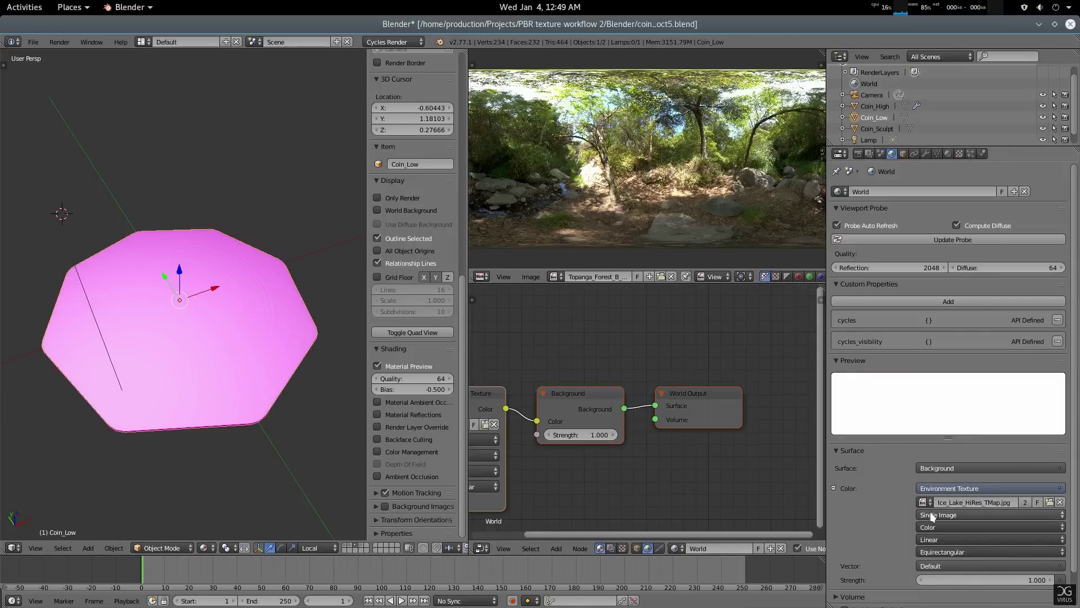
left_click(925, 500)
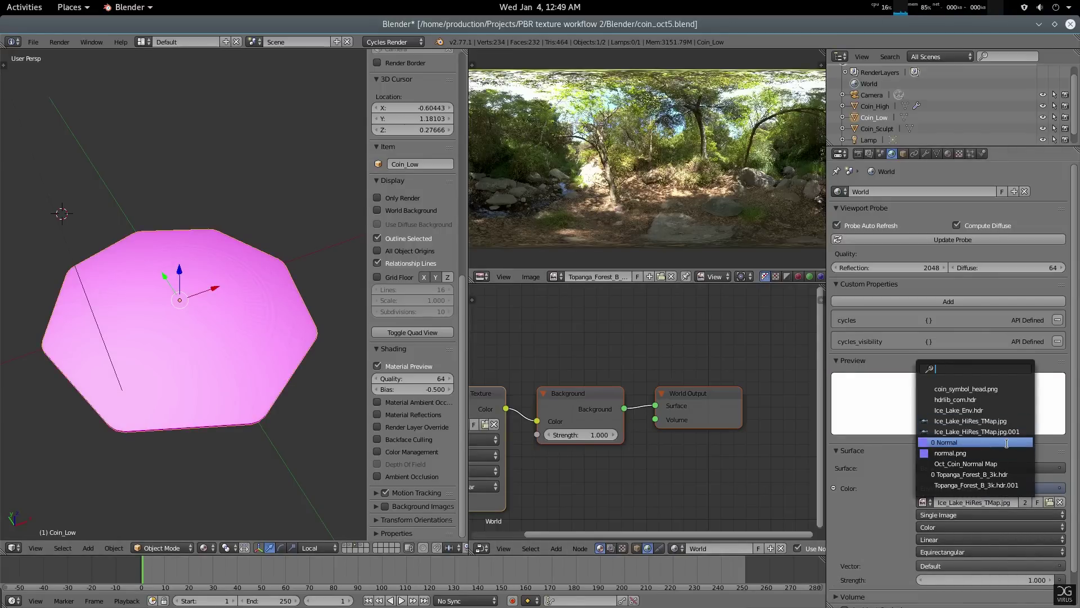
left_click(998, 398)
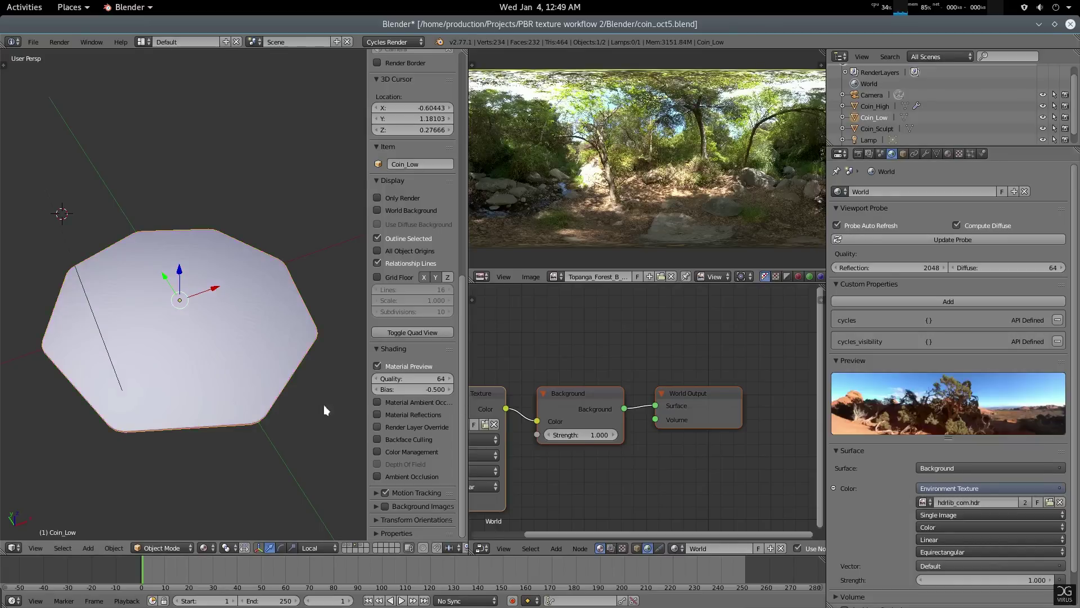
scroll(235, 397, "down", 3)
middle_click_drag(235, 397, 271, 417)
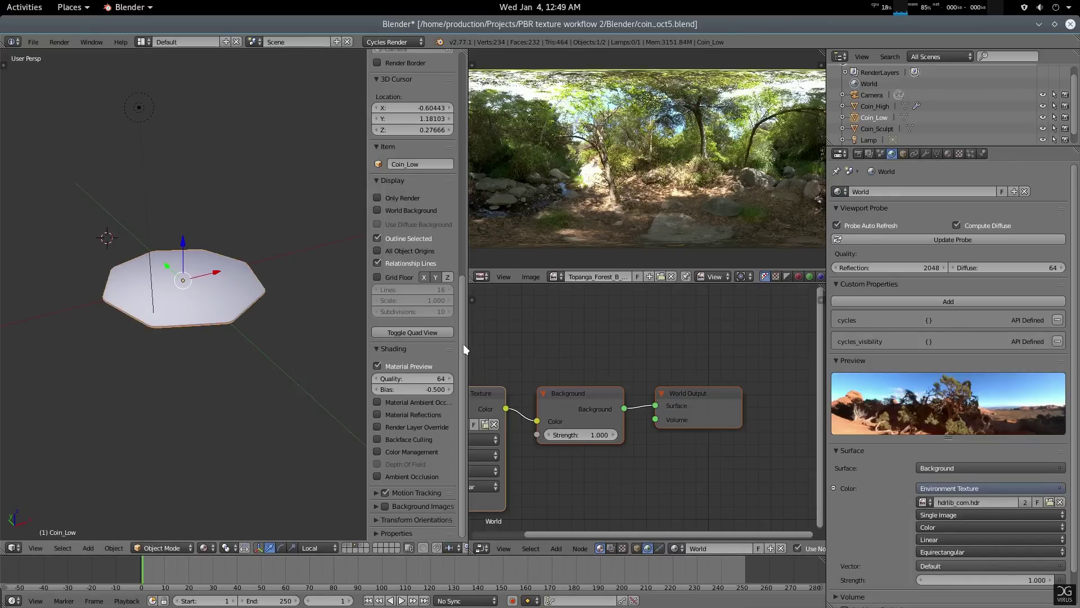
Confirm Node Wrangler is enabled, then add a Mapping node to the Environment Texture with Ctrl+T.
middle_click_drag(525, 368, 720, 315)
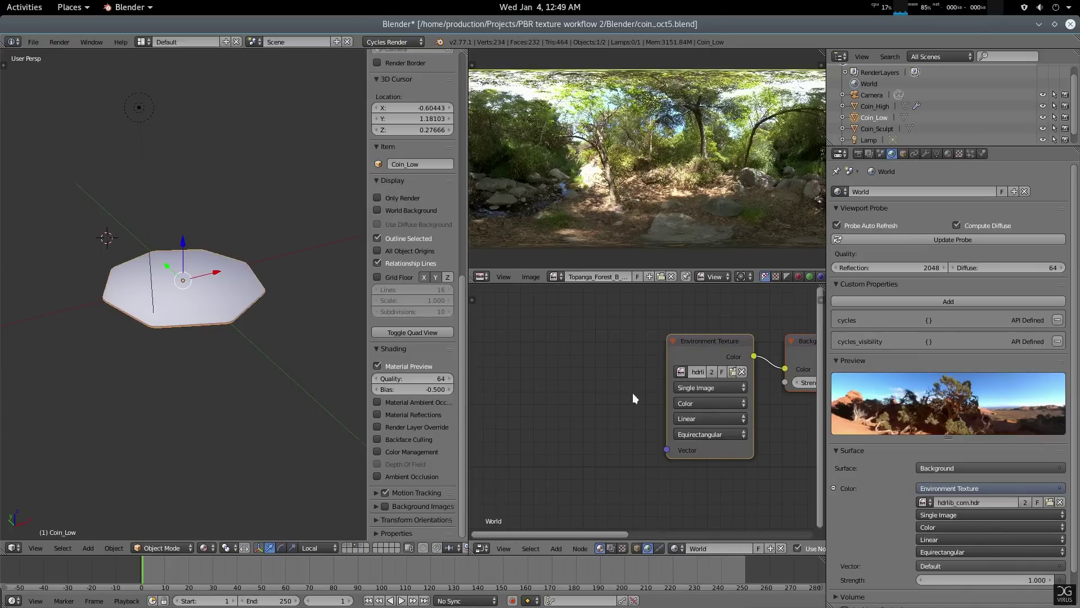
left_click_drag(706, 343, 666, 346)
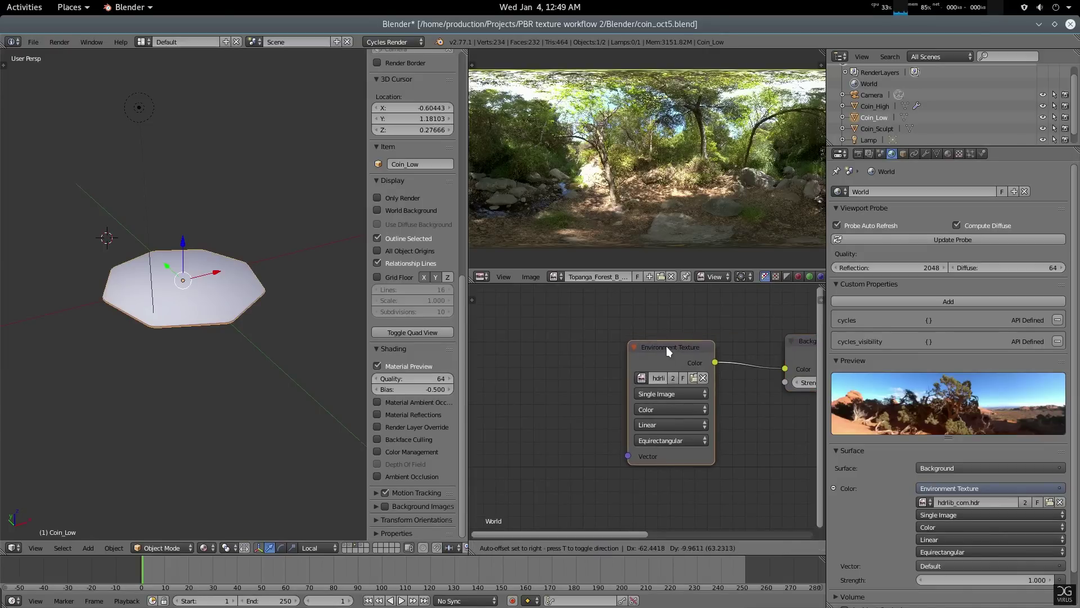
key("ctrl+alt+u")
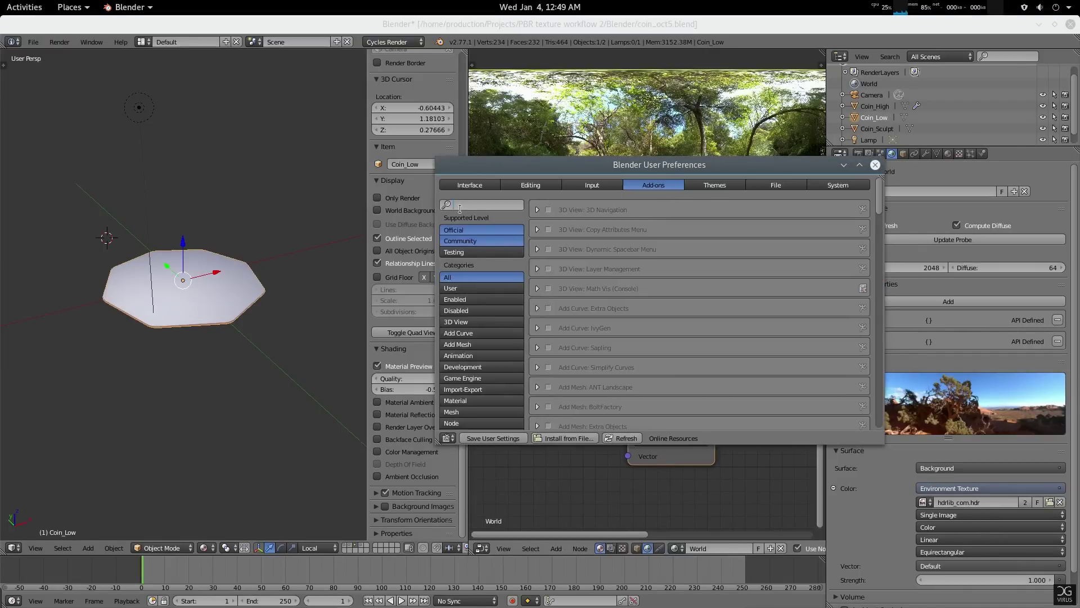
left_click(459, 206)
type("node")
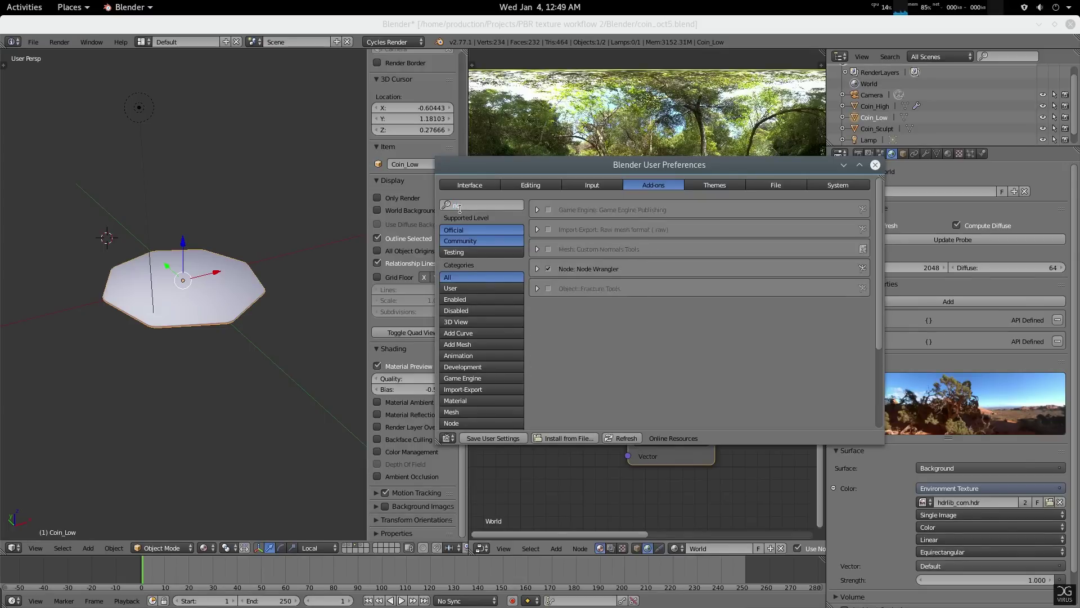
left_click(875, 165)
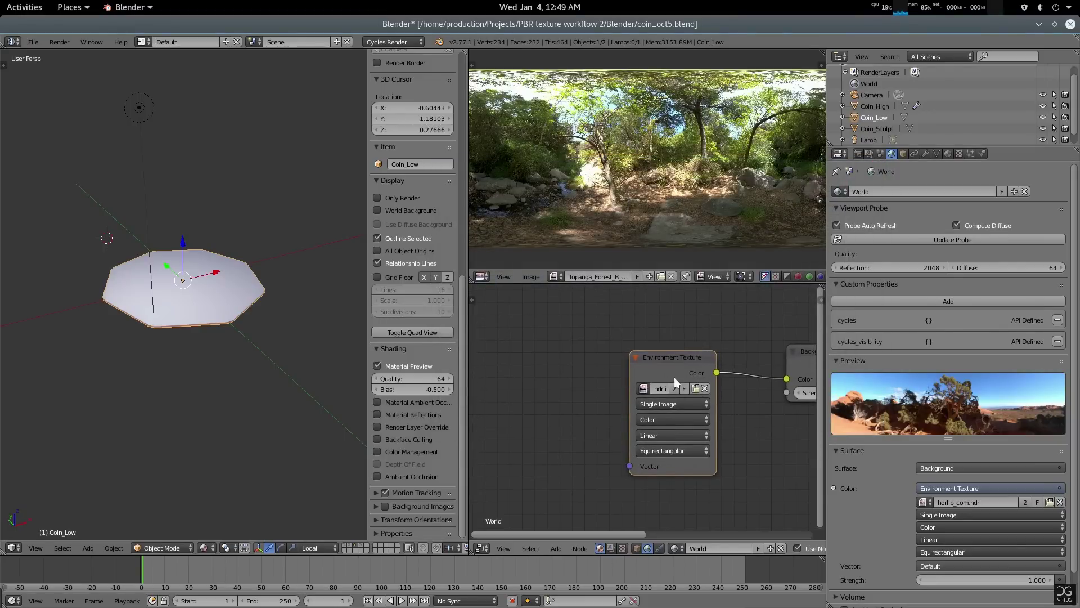
left_click(674, 363)
key("ctrl+t")
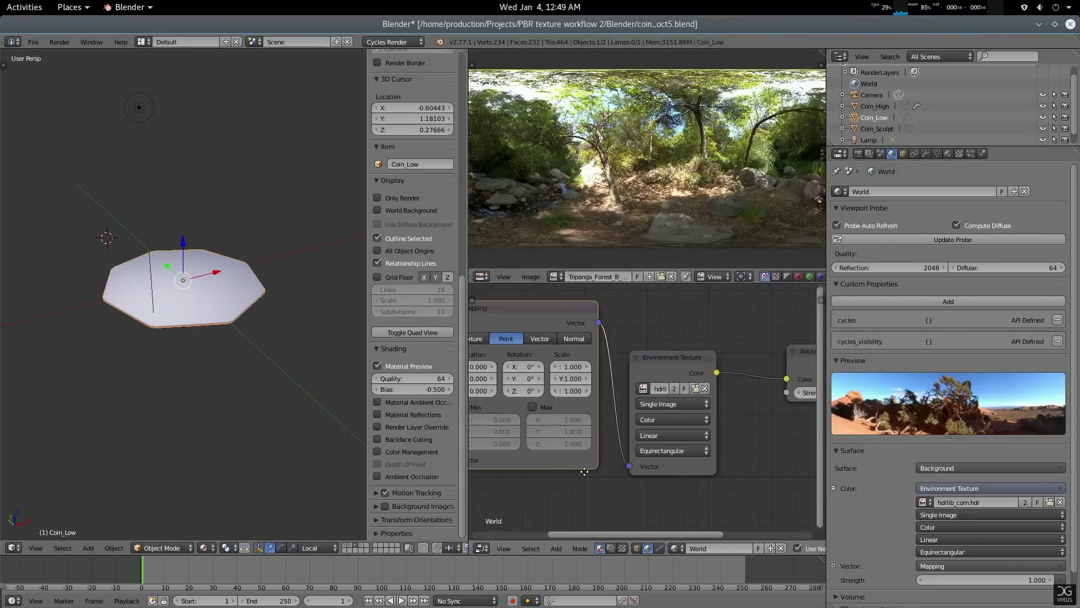
Turn on World Background display so the environment appears behind the coin.
mouse_move(584, 471)
middle_mouse_down()
mouse_move(596, 403)
mouse_move(585, 450)
middle_mouse_up()
scroll(597, 472, "down", 1)
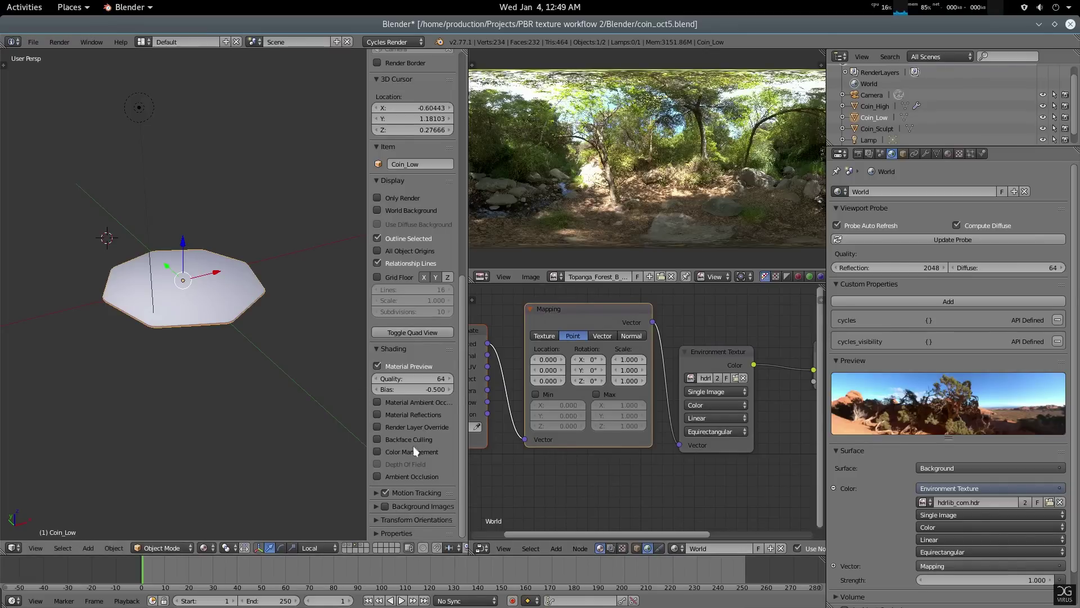
left_click(403, 210)
scroll(180, 308, "down", 1)
scroll(186, 315, "up", 5)
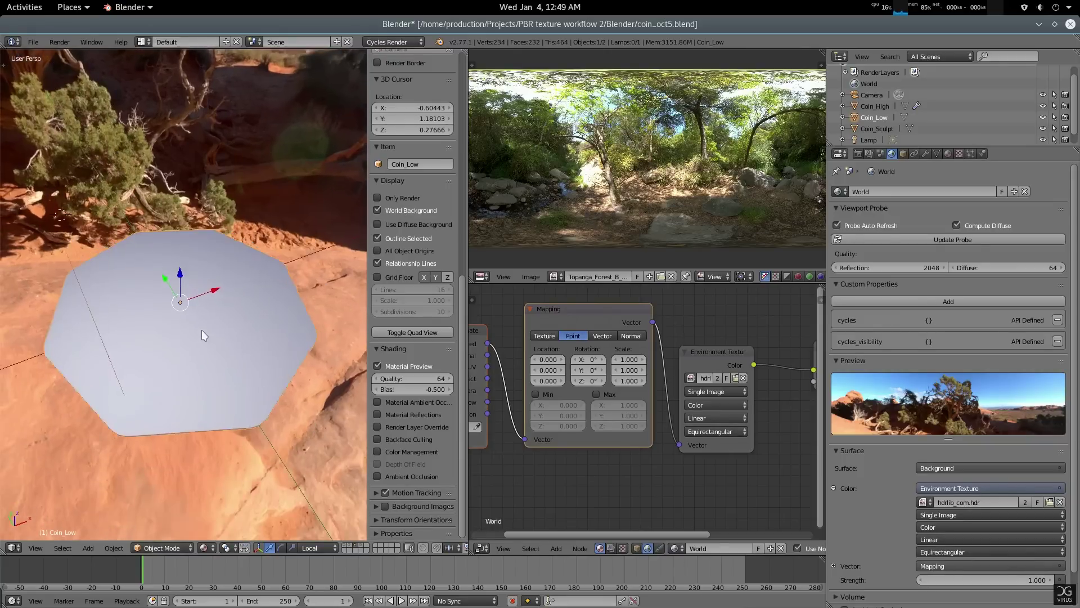
scroll(208, 333, "up", 2)
middle_click_drag(259, 379, 232, 87)
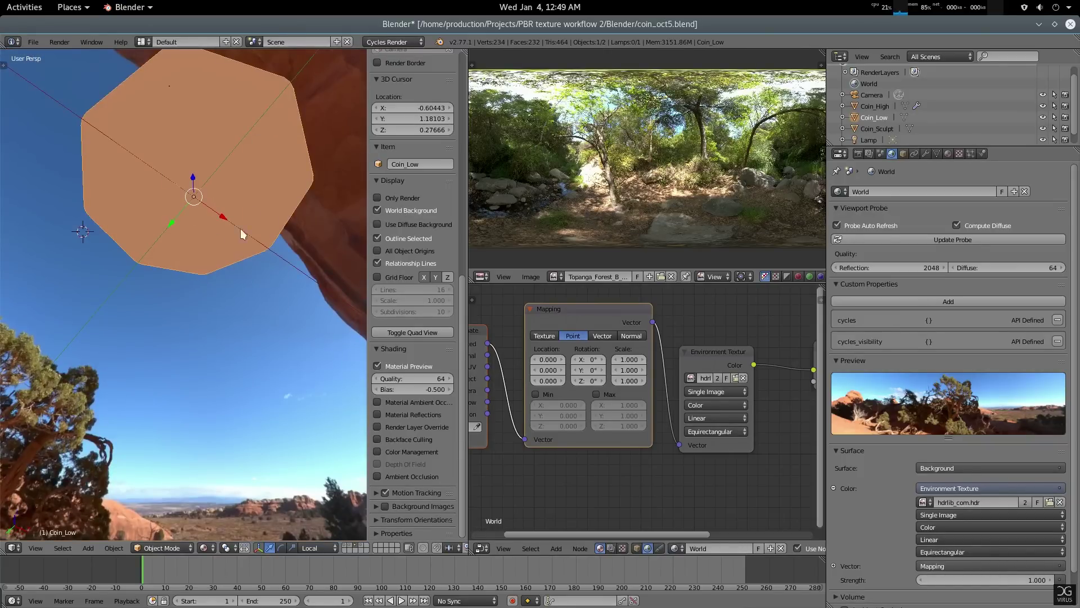
middle_click_drag(241, 229, 191, 298)
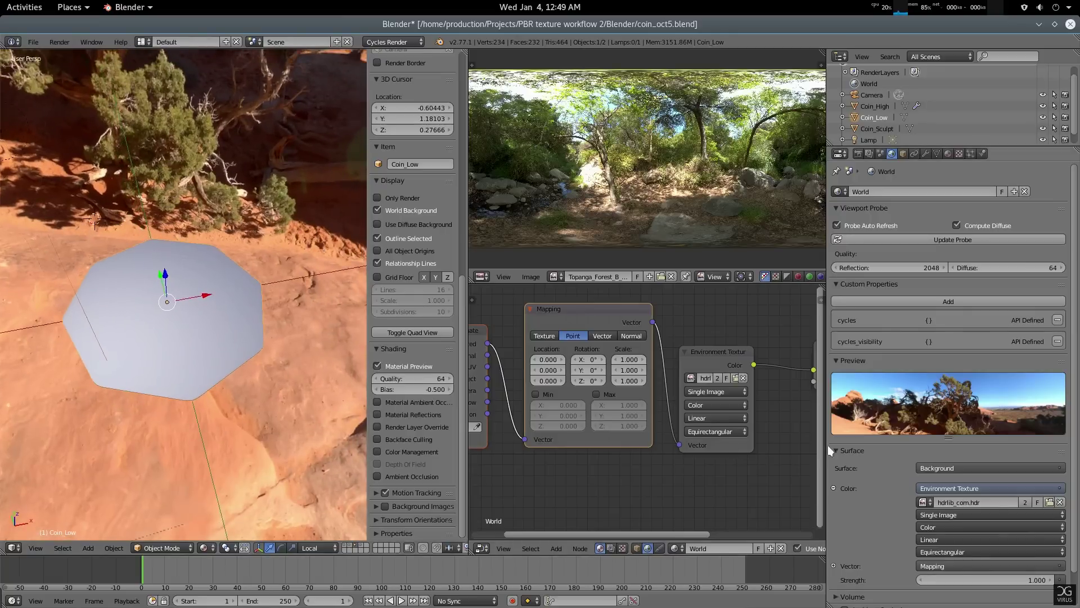
Switch the Environment Texture image to Ice_Lake_HiRes_TMap.jpg.001.
left_click(924, 501)
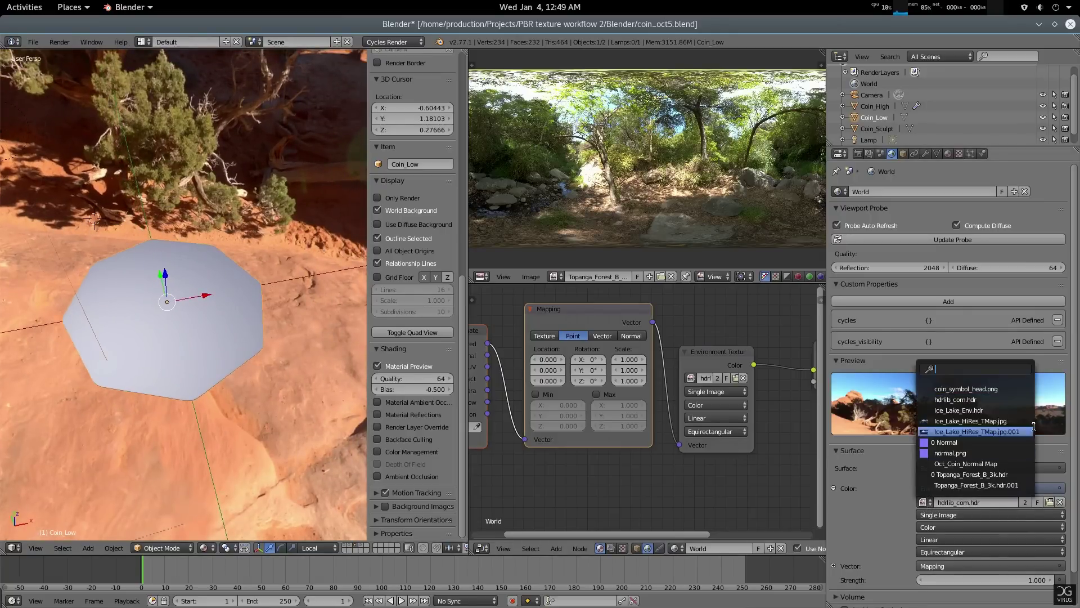
left_click(991, 432)
scroll(191, 360, "up", 4)
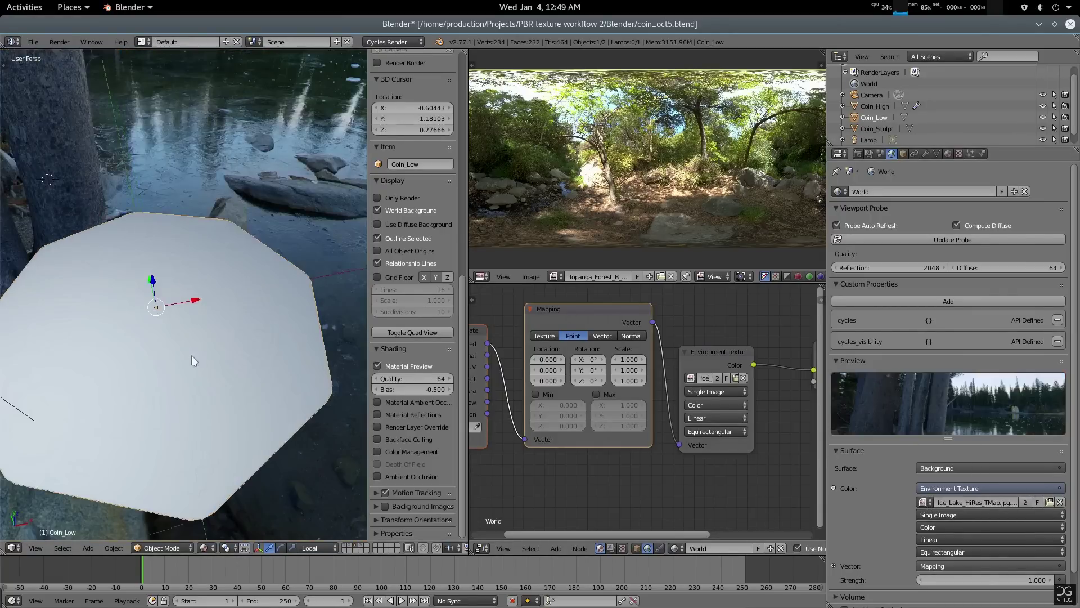
middle_click_drag(192, 360, 342, 345)
scroll(718, 362, "down", 2)
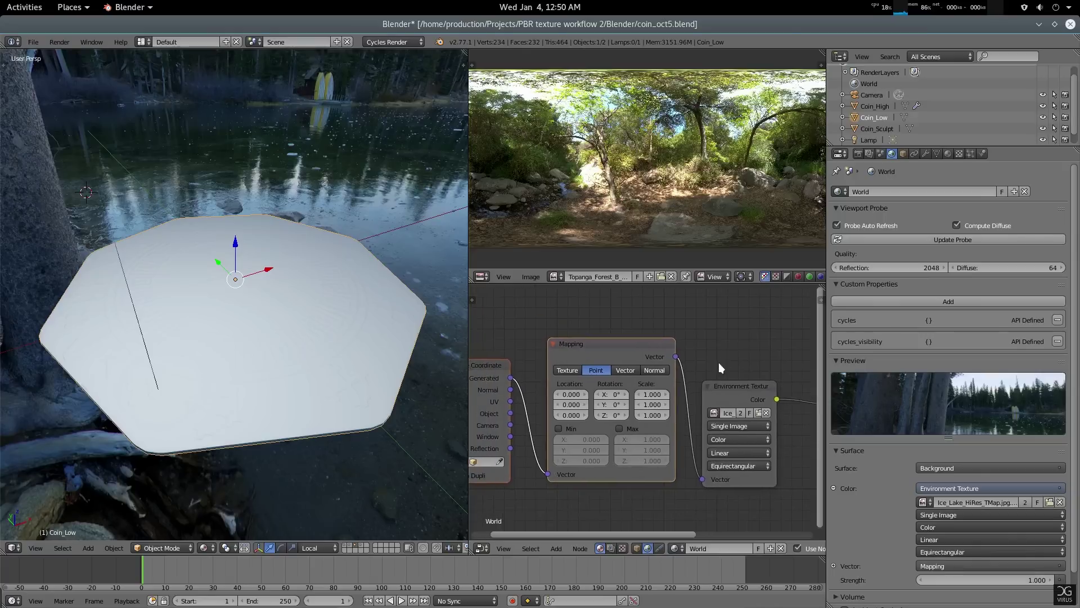
scroll(719, 360, "up", 2)
Undo trial X and Y rotations and rotate the environment 68.8° around Z.
mouse_move(606, 392)
left_mouse_down()
mouse_move(617, 391)
mouse_move(586, 392)
left_mouse_up()
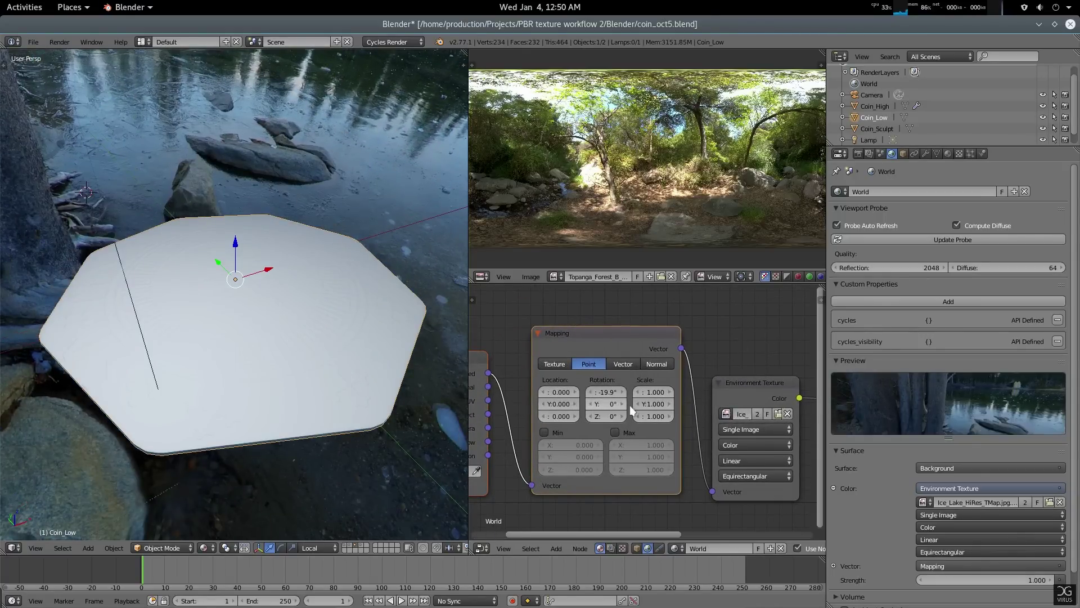
key("ctrl+z")
middle_click_drag(573, 492, 619, 477)
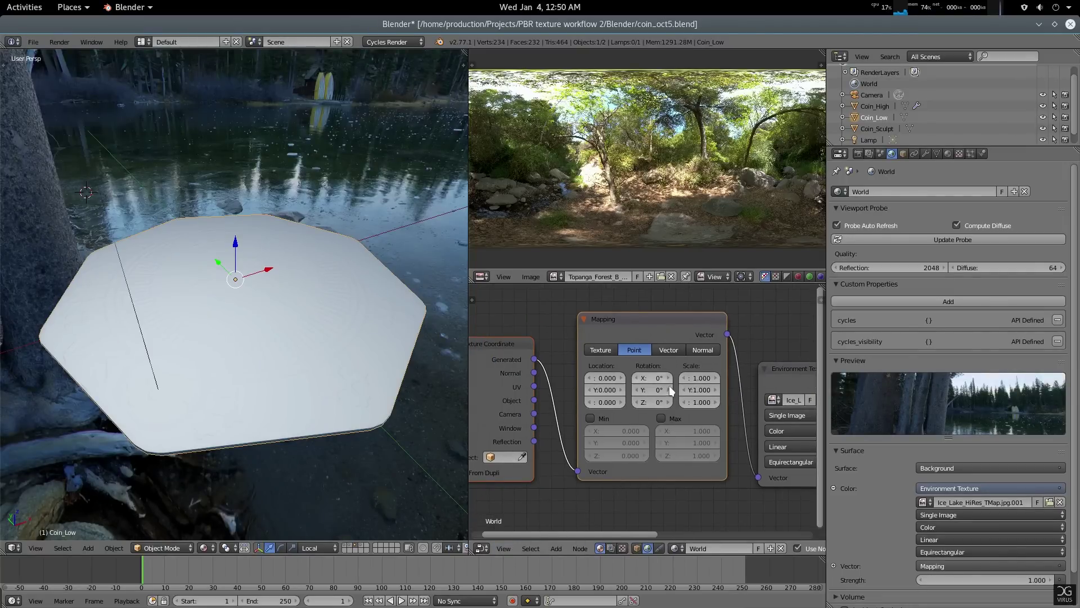
left_click_drag(671, 391, 669, 393)
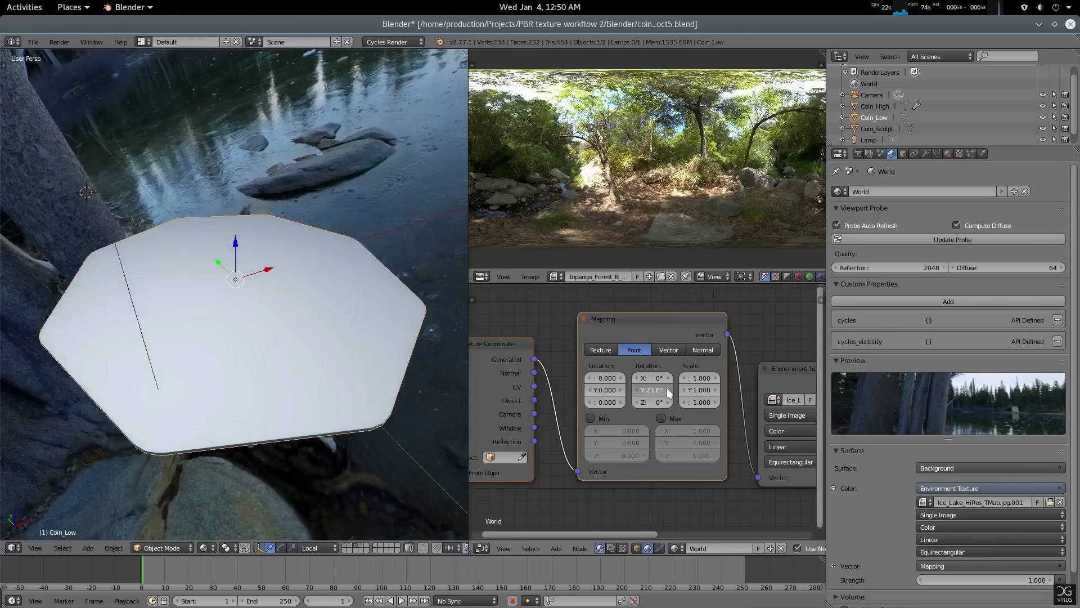
key("ctrl+z")
left_click_drag(660, 403, 319, 303)
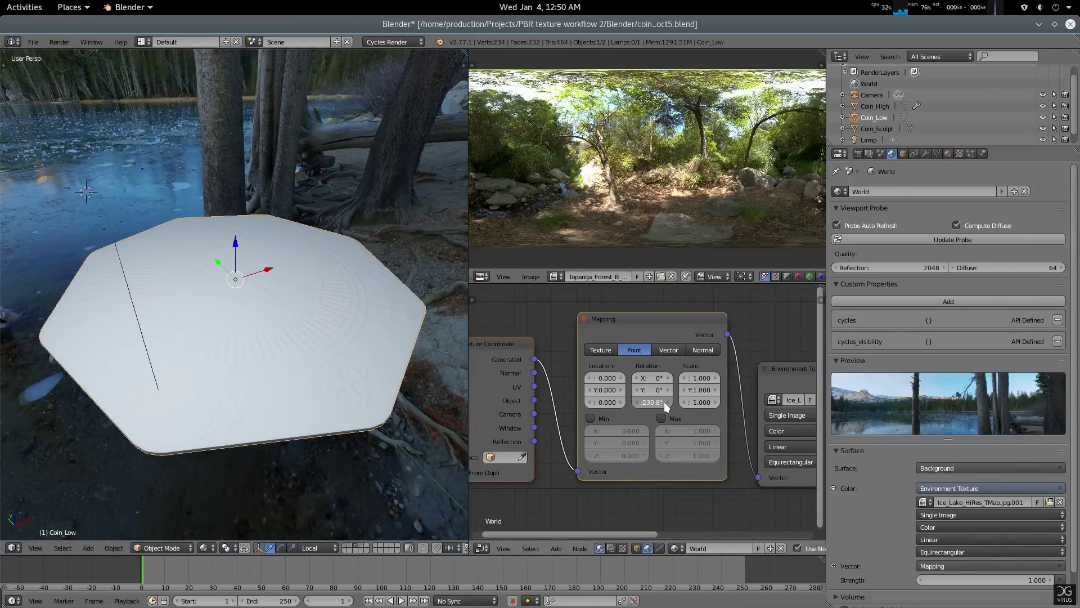